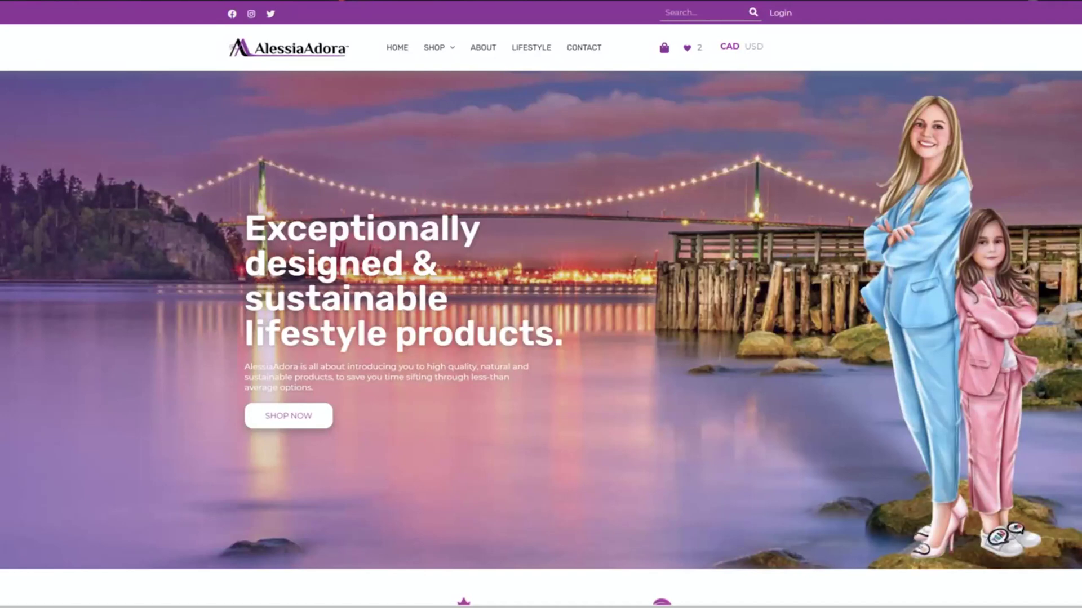
Look through the AlessiaAdora homepage, including the exclusive collections, the About Us section and the new products
scroll(540, 304, down, 5)
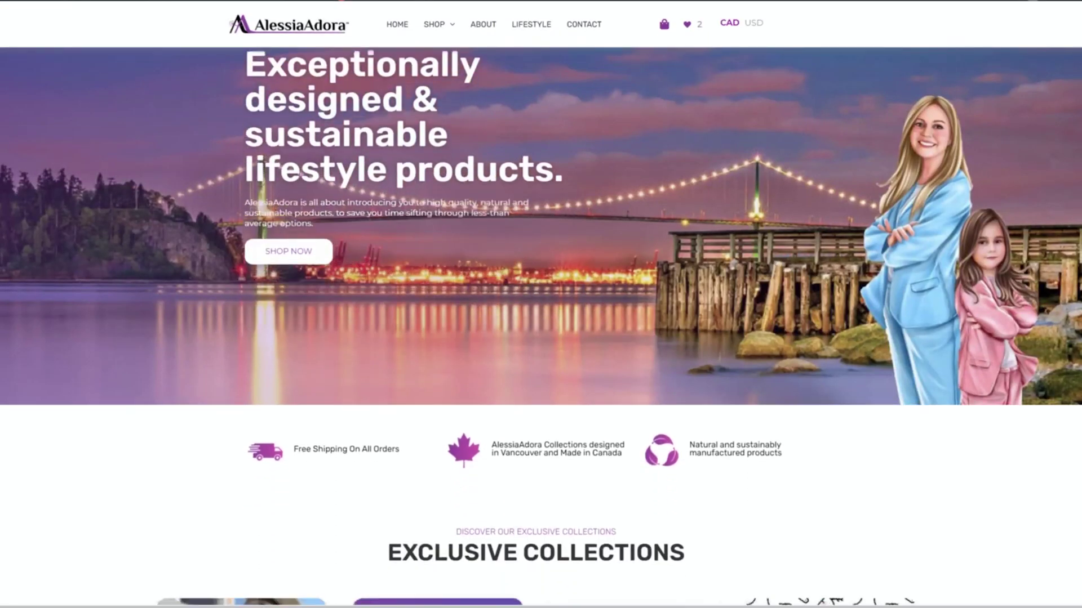
scroll(540, 304, down, 8)
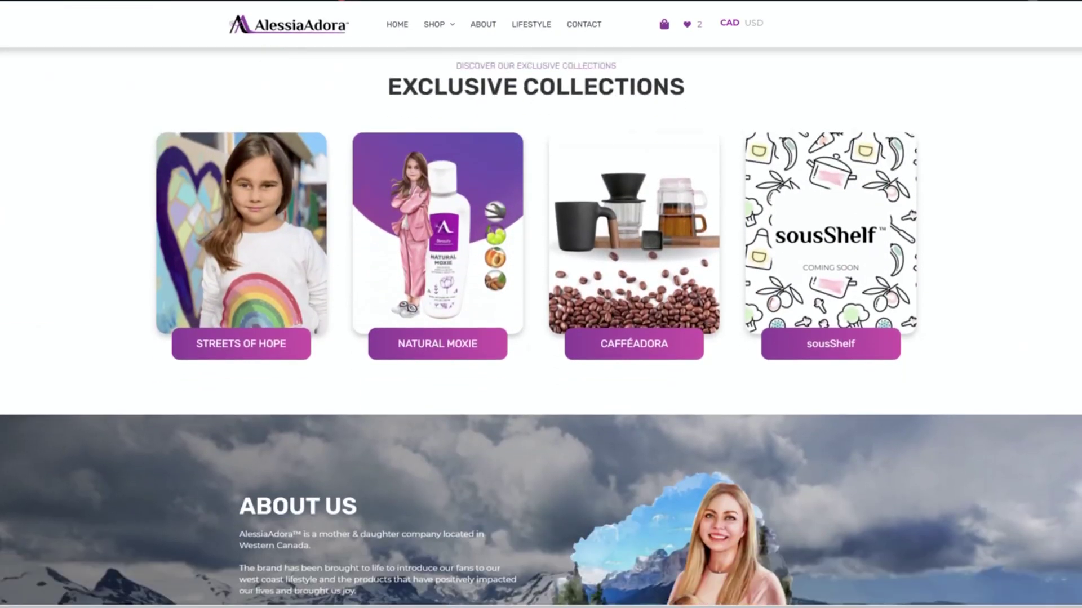
scroll(541, 327, down, 9)
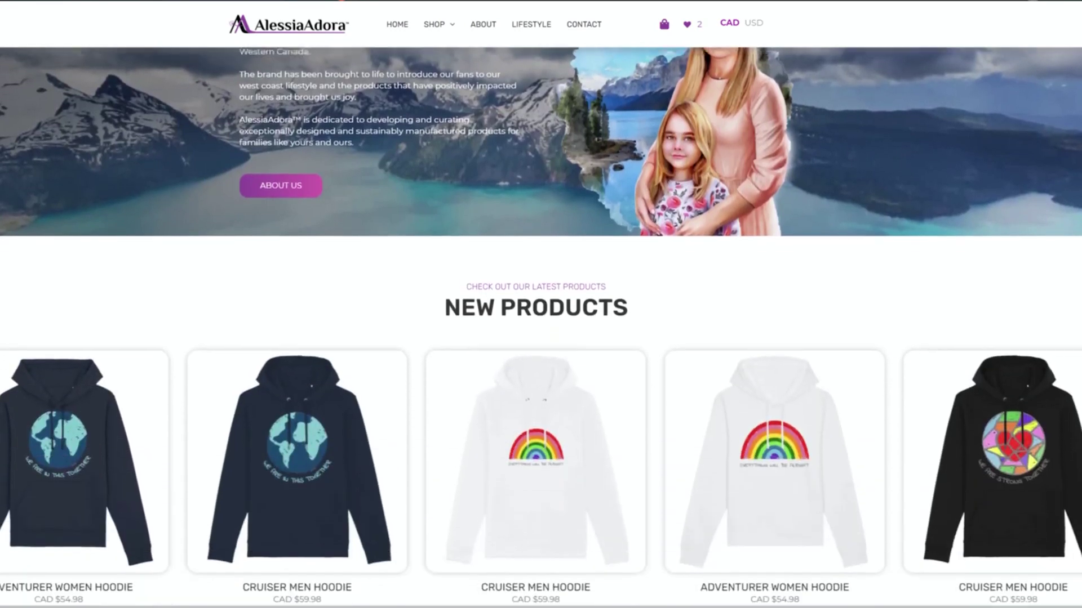
scroll(639, 309, down, 3)
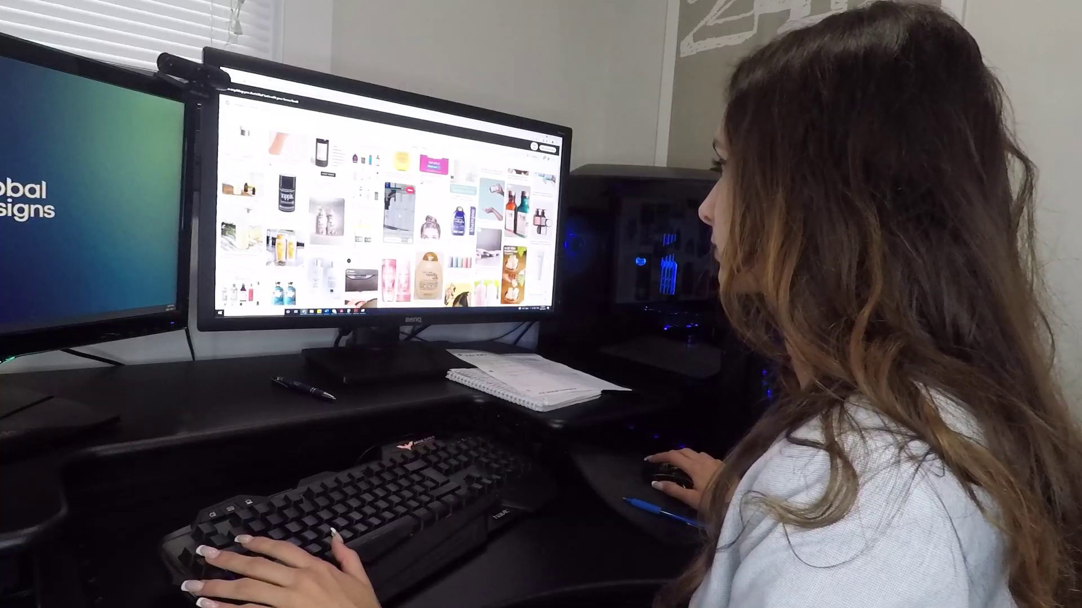
scroll(383, 214, down, 5)
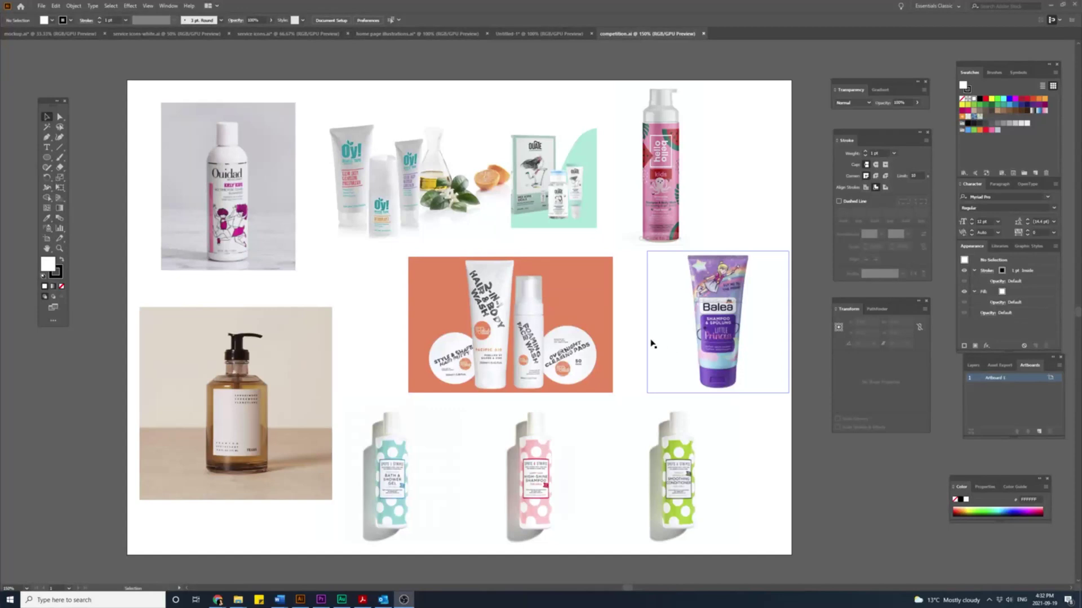
mouse_move(496, 338)
mouse_down()
mouse_move(523, 338)
mouse_move(504, 340)
mouse_up()
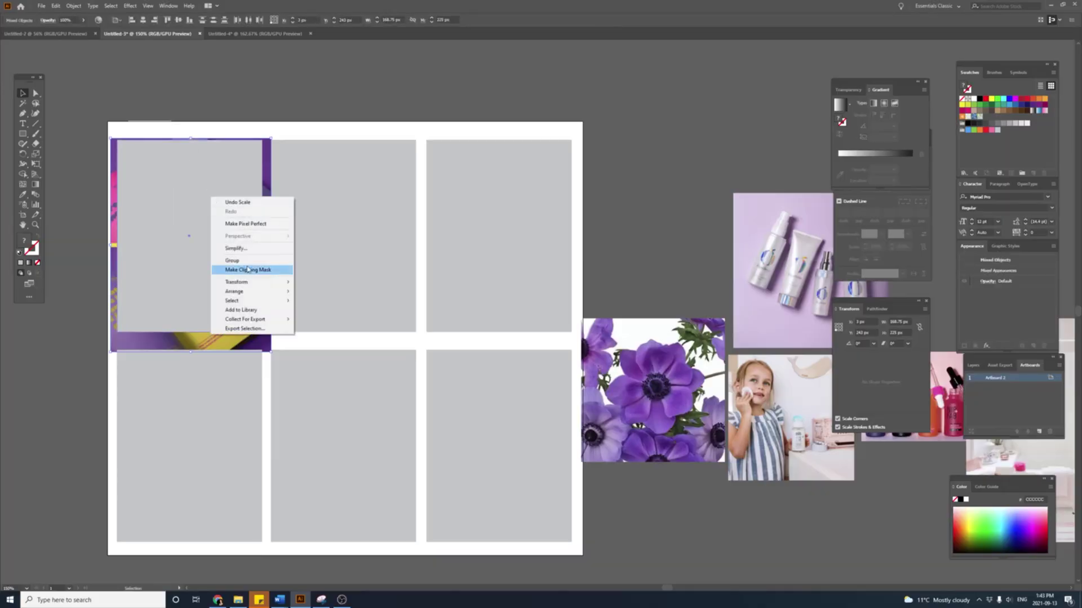
Clip the purple book photo and the lilac bottles photo into the first two top-row frames, adjusting the bottles photo inside its frame
click(247, 269)
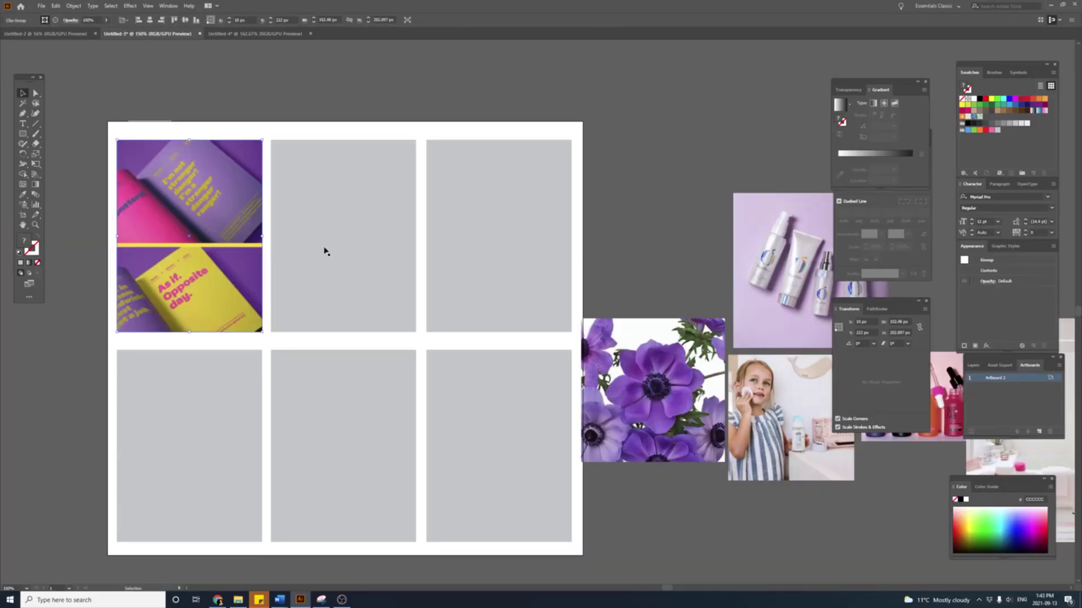
drag(340, 209, 315, 188)
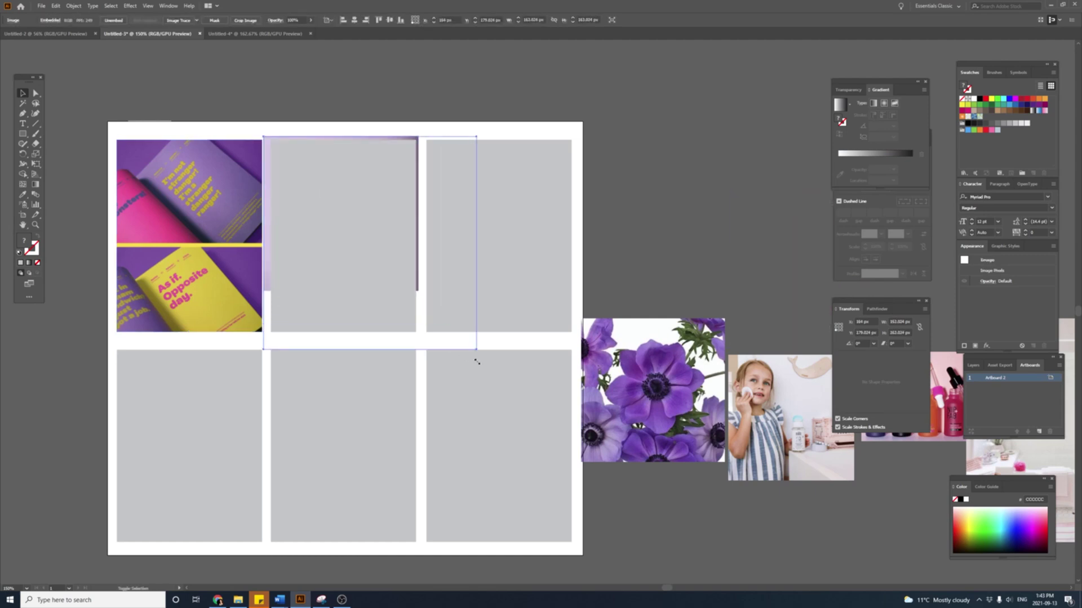
click(402, 323)
drag(361, 236, 357, 237)
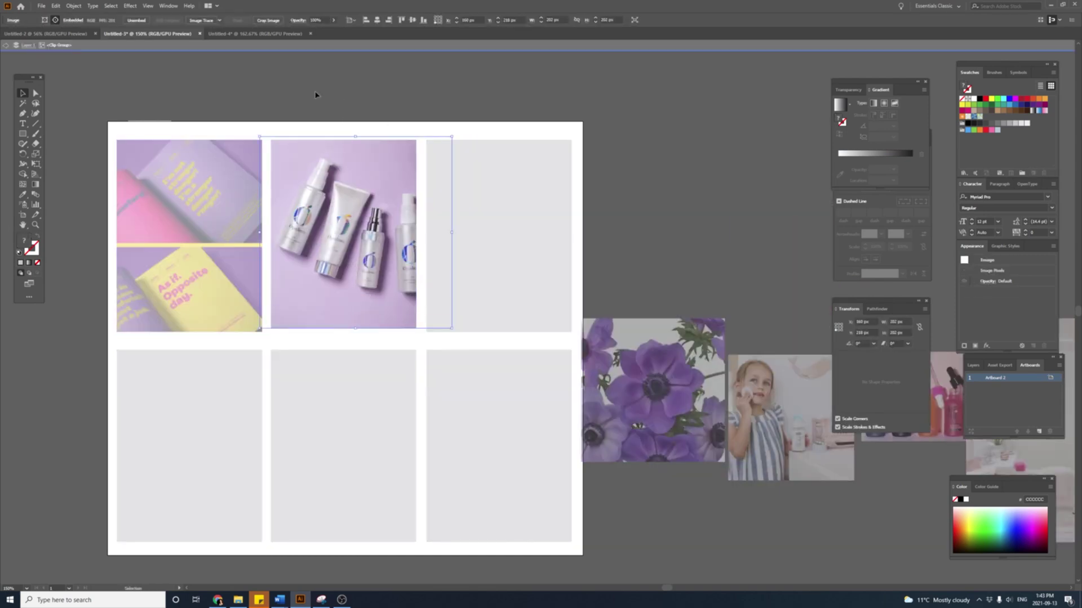
double_click(314, 92)
right_click(325, 293)
click(350, 352)
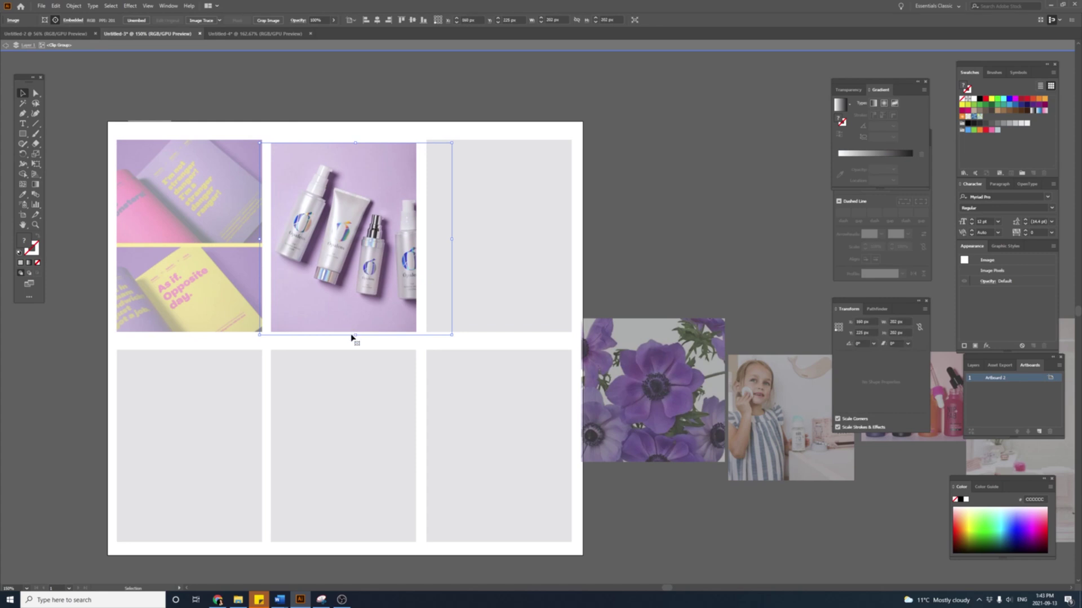
double_click(342, 118)
Move the bottom row of frames slightly up and clip the purple flower photo into the third top-row frame
drag(79, 363, 467, 414)
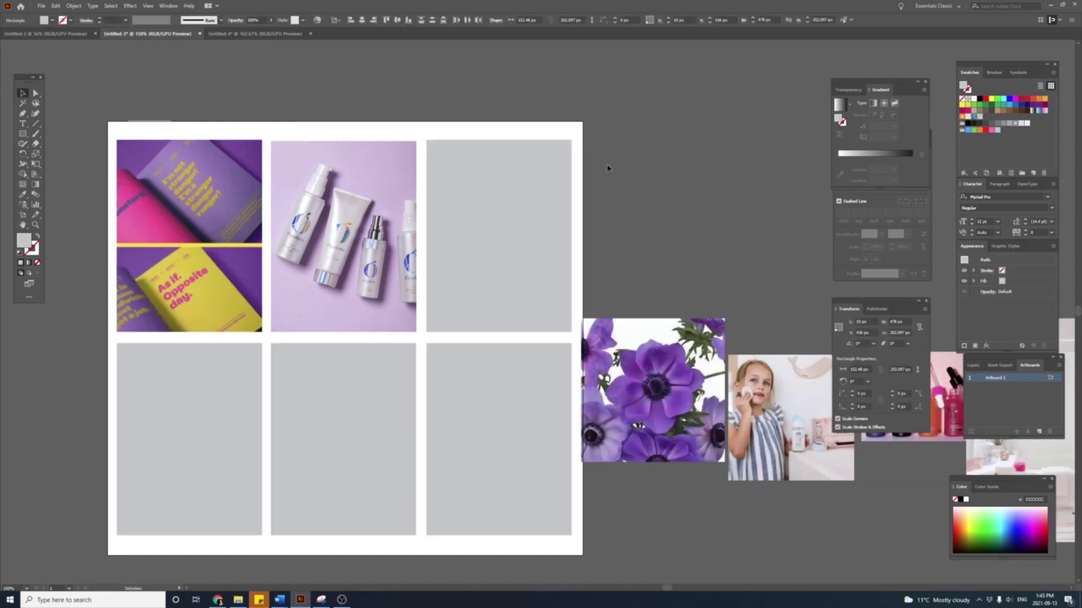
drag(512, 212, 513, 211)
drag(567, 282, 592, 314)
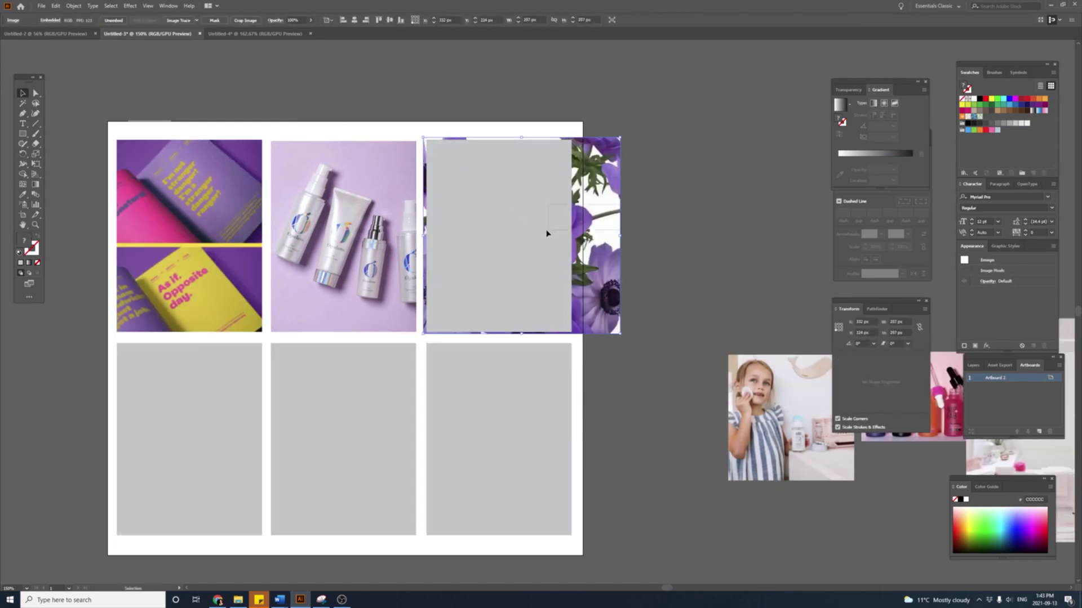
right_click(546, 233)
click(588, 303)
Place and scale the photo of the girl over the first bottom-row frame, and adjust the holographic makeup image over the board
drag(777, 400, 182, 383)
drag(240, 468, 308, 558)
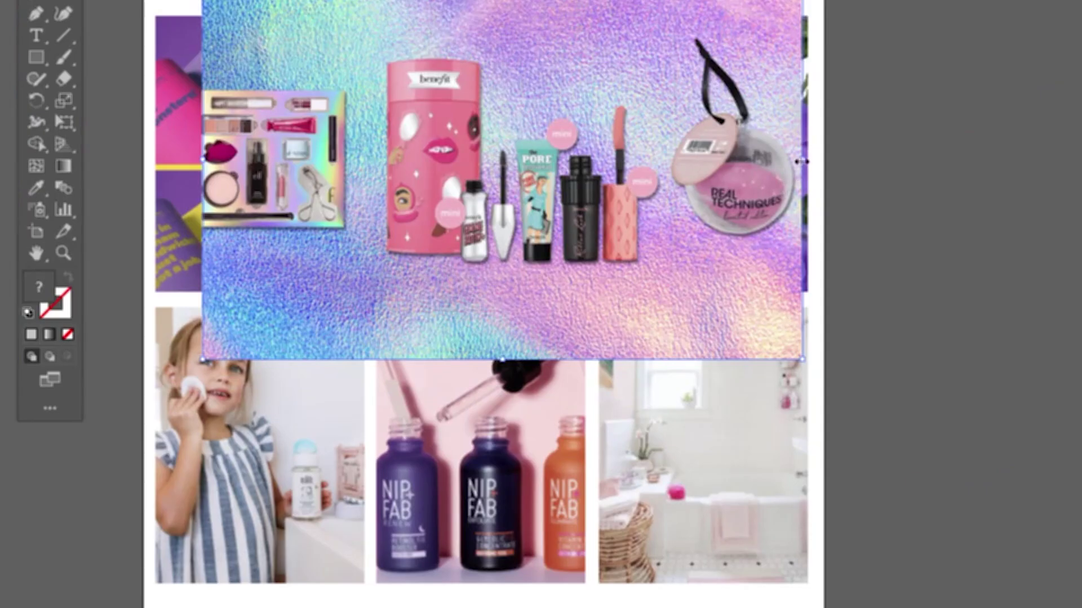
drag(626, 138, 542, 153)
drag(583, 102, 582, 101)
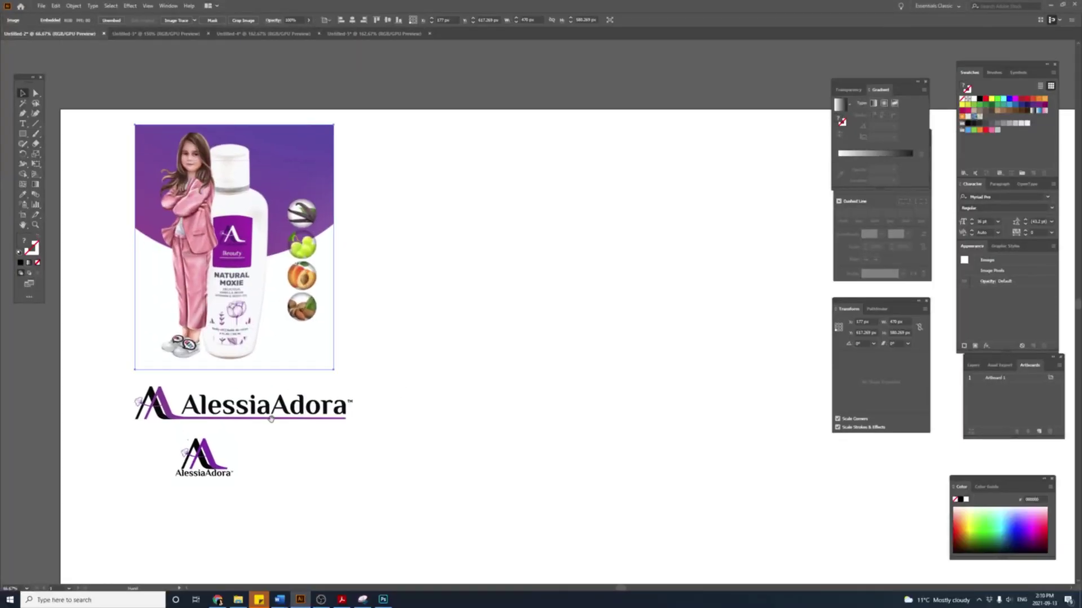
Set the AlessiaAdora text in Rubik and its copy in Philosopher, and arrange both lines below the logos
drag(271, 419, 335, 264)
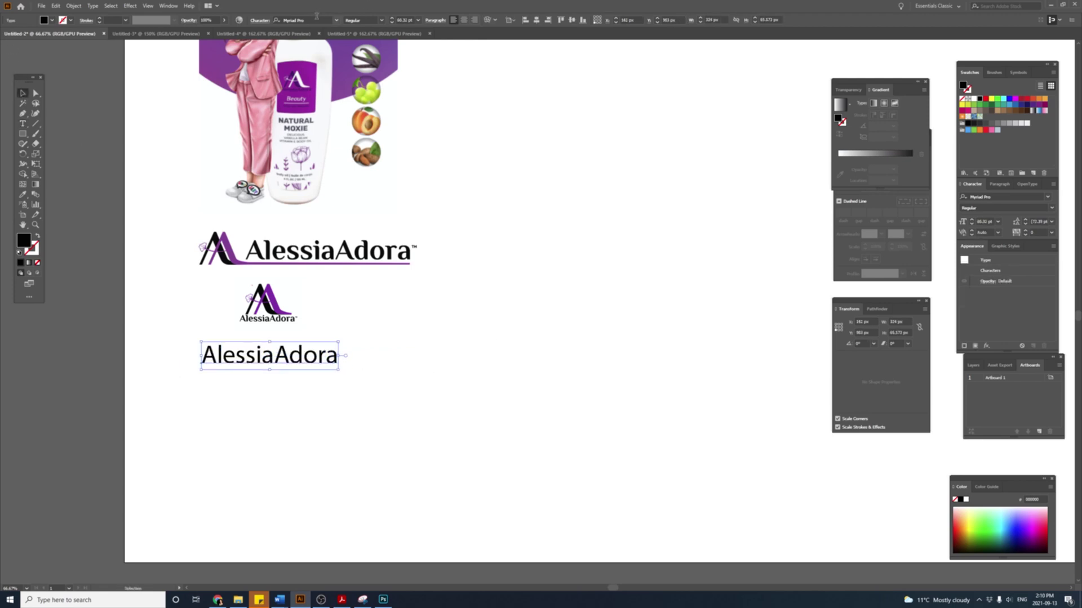
text(rub)
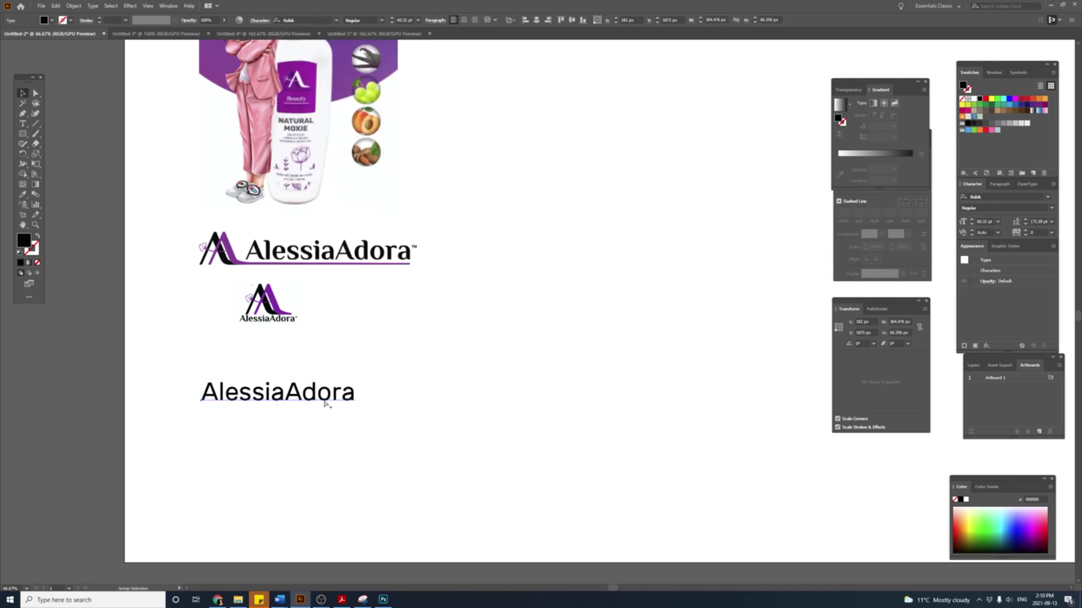
text(pher)
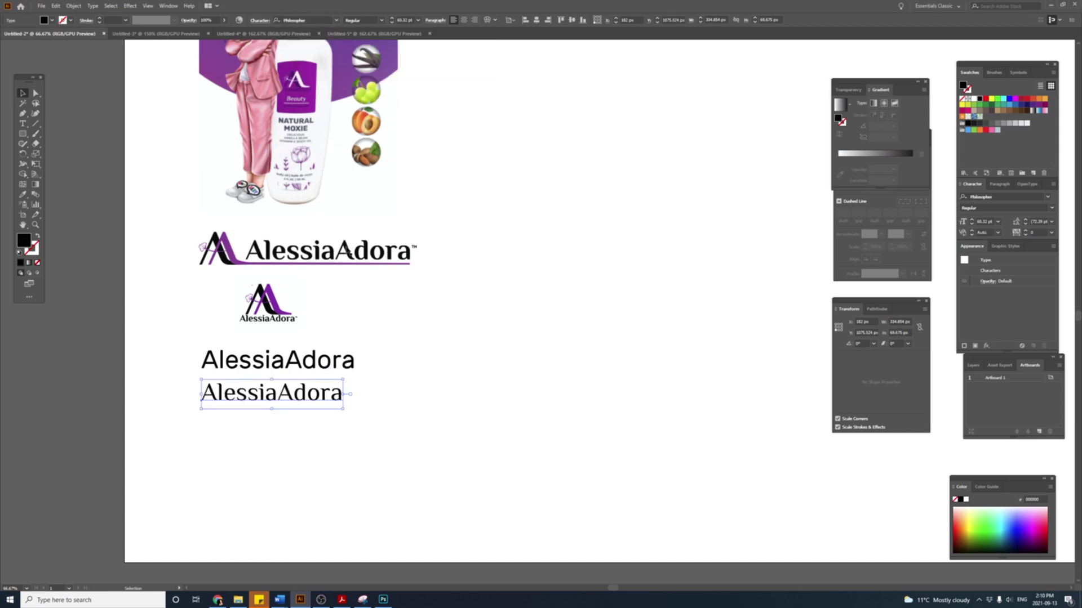
drag(293, 368, 294, 369)
click(284, 432)
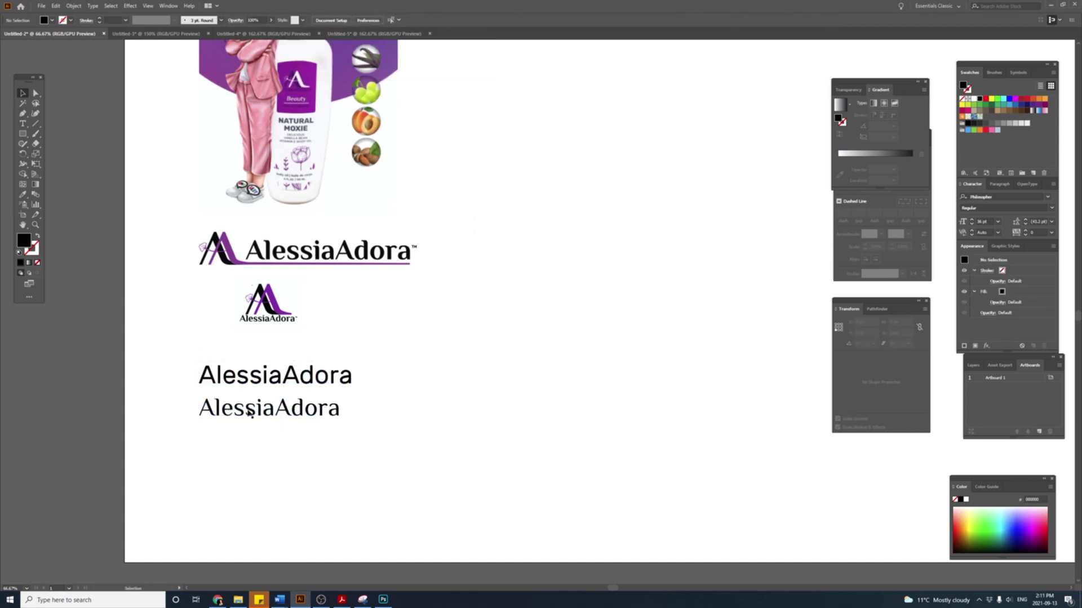
Draw rectangles near the logos and sample their fill colours from the product image
click(23, 134)
drag(438, 329, 472, 259)
mouse_move(231, 385)
mouse_down()
mouse_move(270, 403)
mouse_move(298, 451)
mouse_move(322, 417)
mouse_move(353, 416)
mouse_up()
key(i)
click(262, 175)
key(v)
key(i)
click(292, 179)
click(23, 96)
click(272, 265)
Copy the Rubik AlessiaAdora text to the empty area beside the product image and change it to "Beauty"
key(ctrl+minus)
drag(528, 277, 451, 447)
key(ctrl+equal)
drag(99, 539, 497, 254)
double_click(488, 255)
key(ctrl+a)
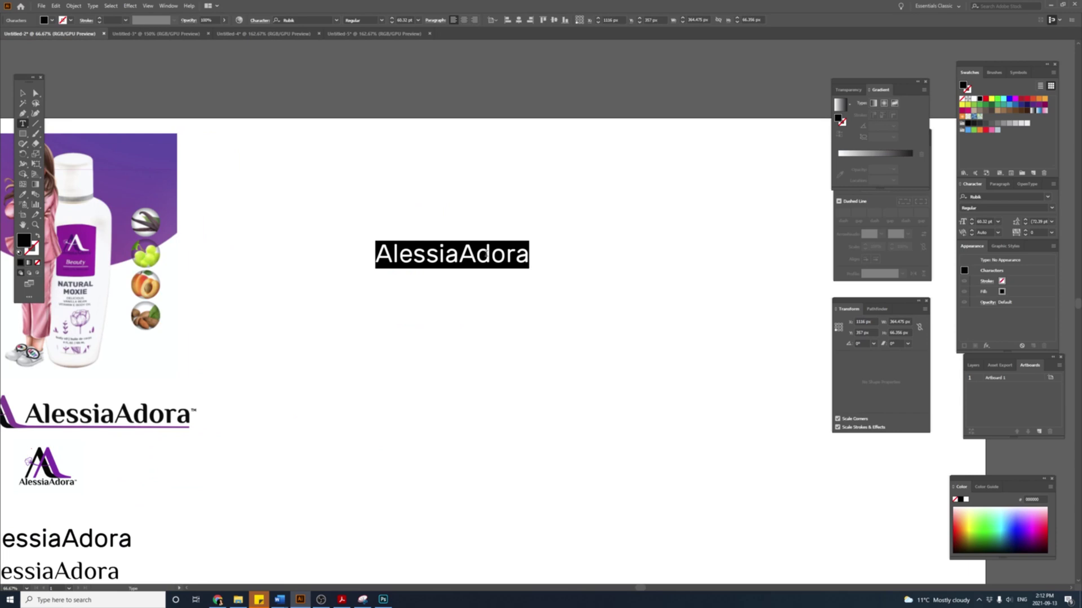
text(Br)
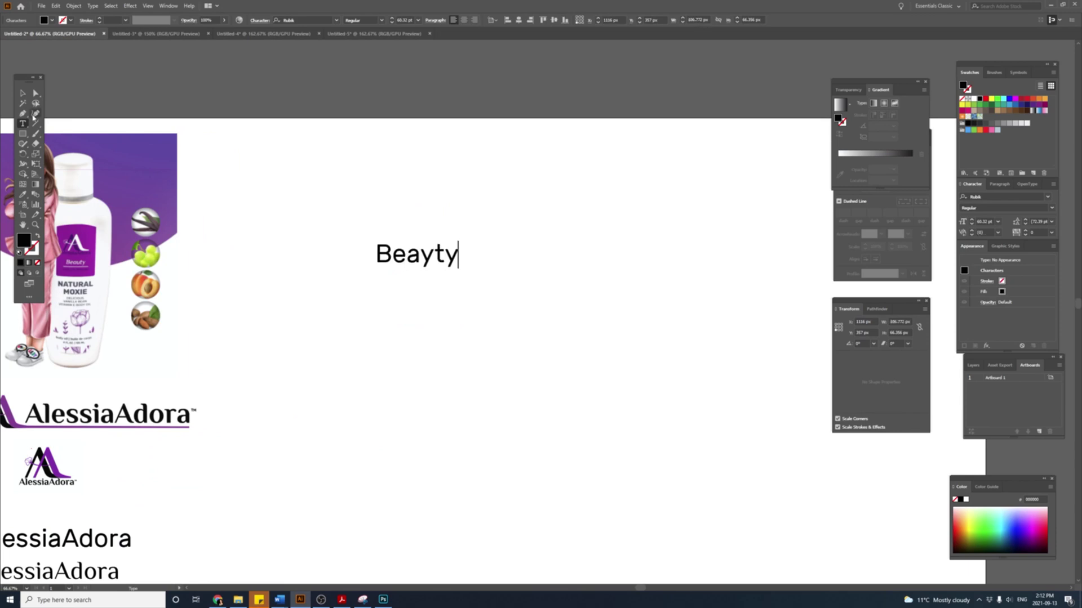
drag(423, 257, 513, 260)
text(uty)
key(Escape)
Copy the Beauty text below as "Kids edition", and start replacing another copy beneath it with "Natural Moxie"
drag(419, 258, 419, 300)
double_click(419, 300)
double_click(423, 303)
text(Kids edition)
key(Escape)
drag(483, 305, 482, 348)
triple_click(478, 346)
text(Matu)
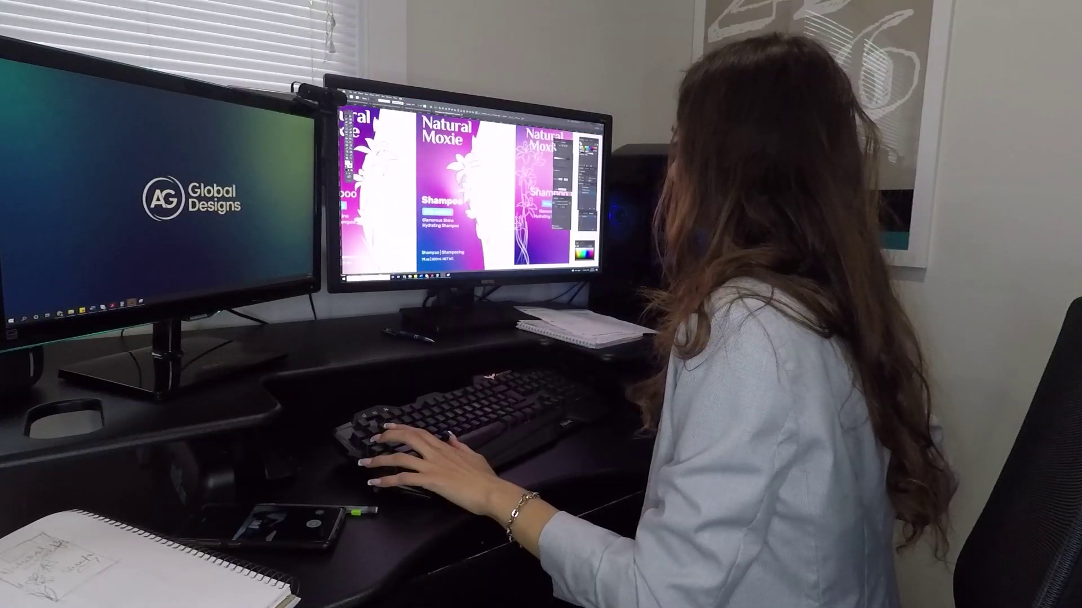
scroll(467, 186, down, 3)
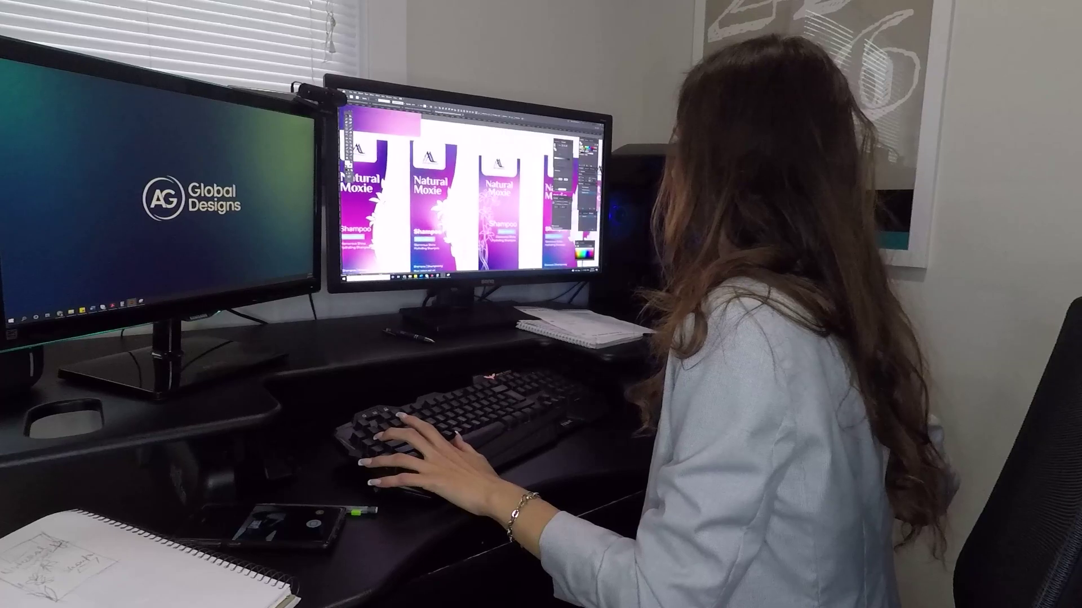
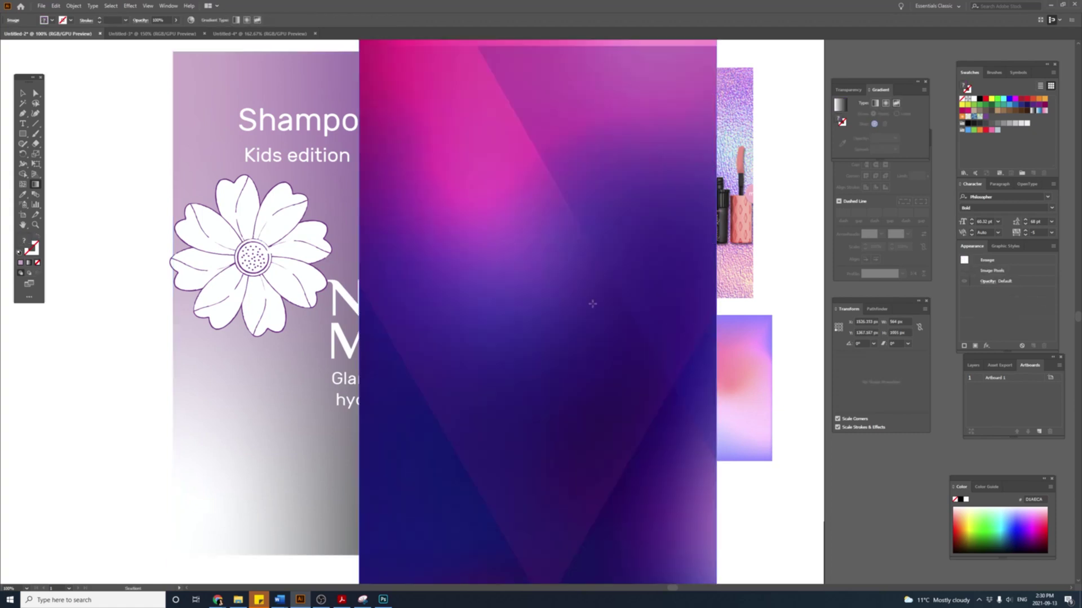
Shrink the dark purple and pink gradient image and place it below the holographic makeup image as a reference
click(23, 94)
drag(659, 308, 443, 313)
drag(646, 374, 642, 372)
Edit the colour of the upper-left freeform gradient stop on the Shampoo label's background rectangle
click(350, 302)
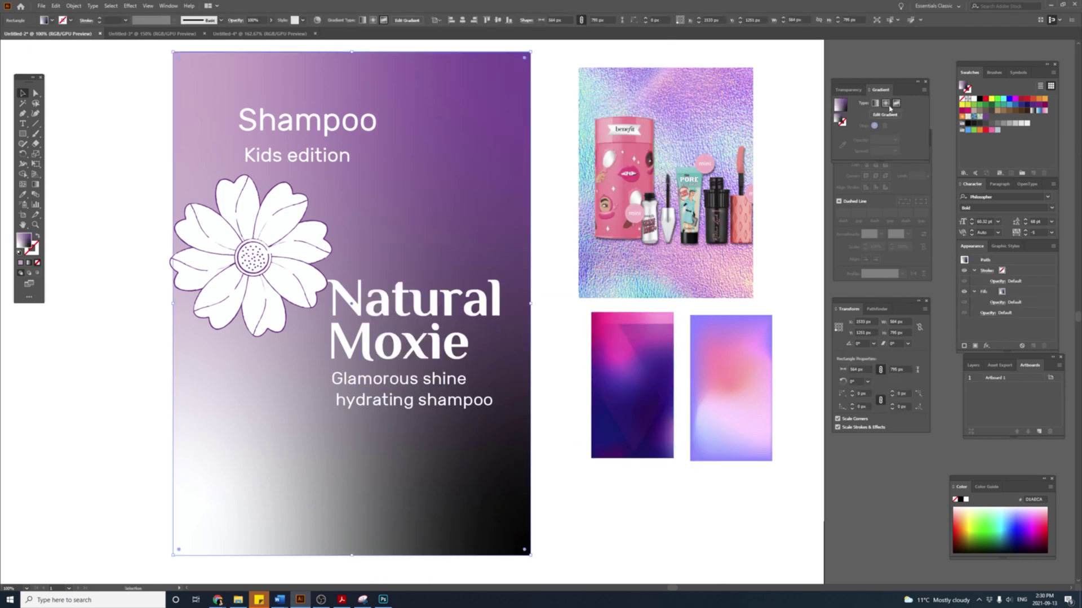
click(35, 185)
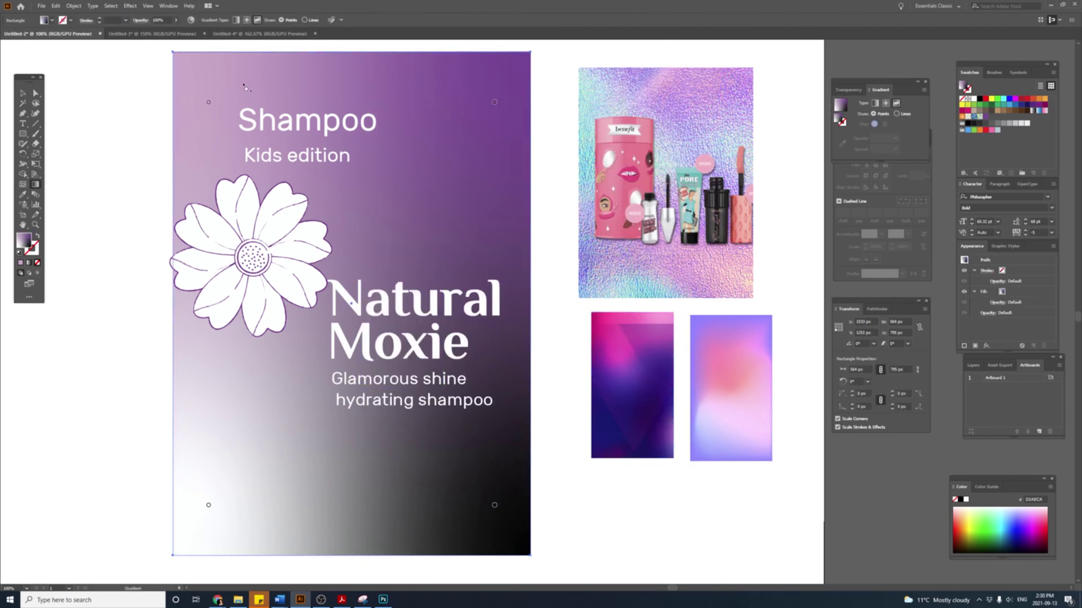
double_click(208, 103)
double_click(119, 134)
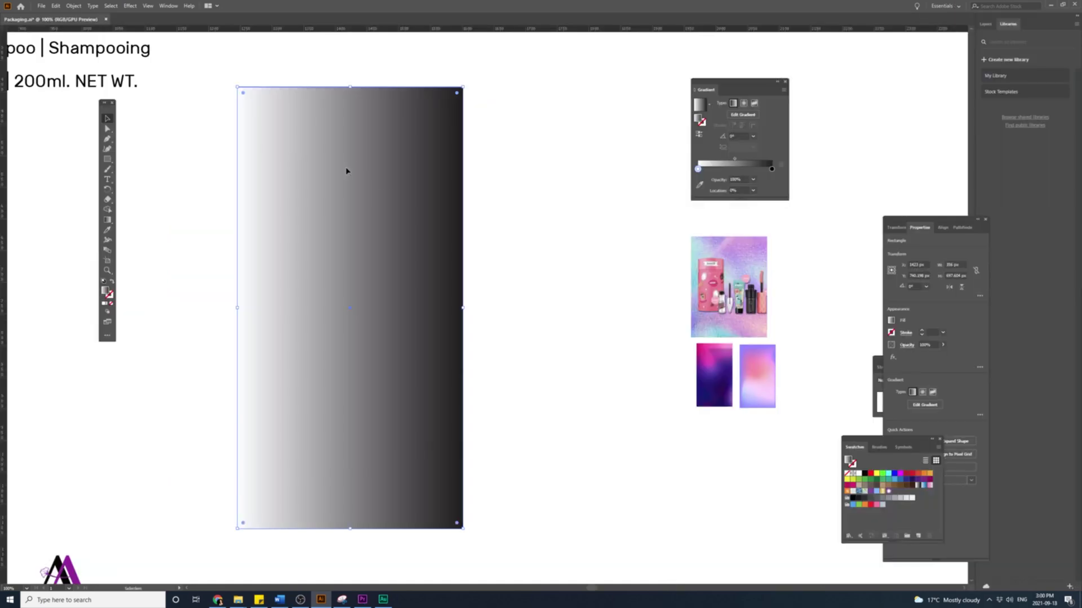
Move the tall black-and-white gradient rectangle to the right and change its gradient type to freeform
drag(346, 169, 456, 169)
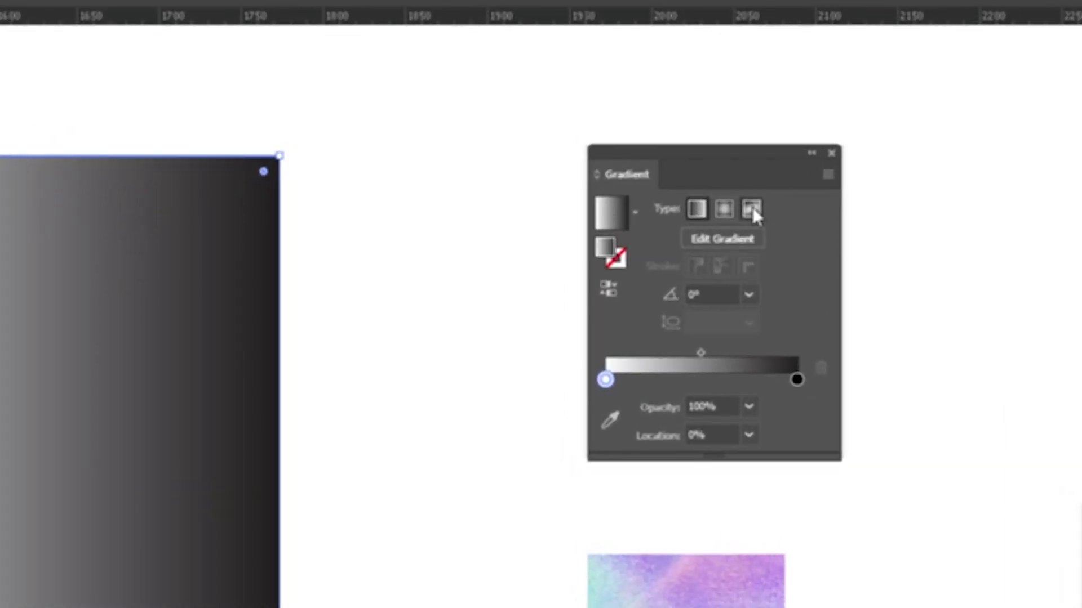
click(751, 209)
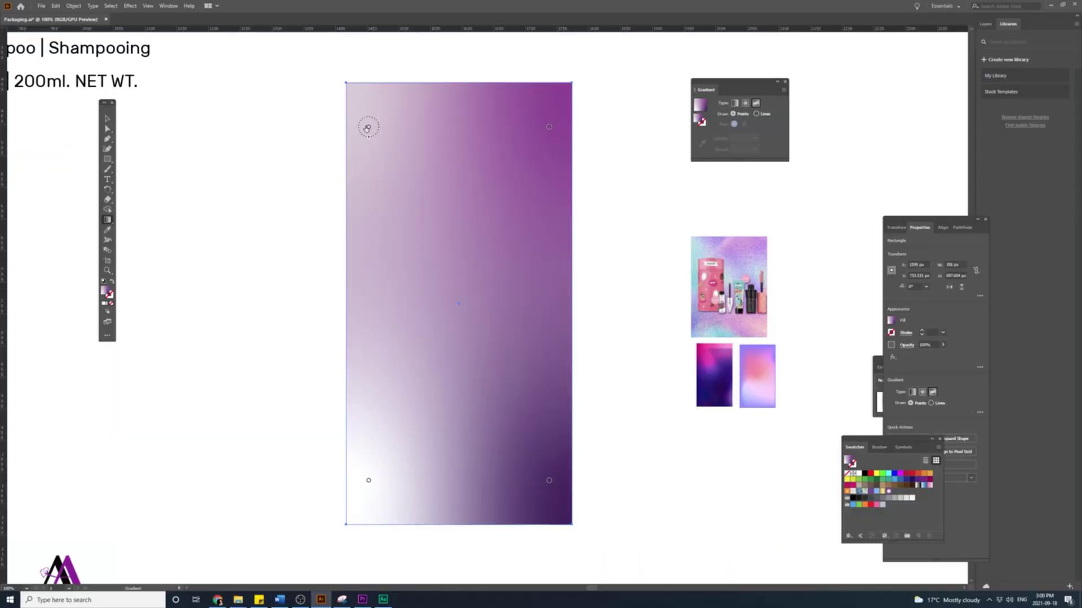
Recolour the rectangle's upper-left gradient stop with the dark purple swatch
double_click(368, 126)
click(261, 171)
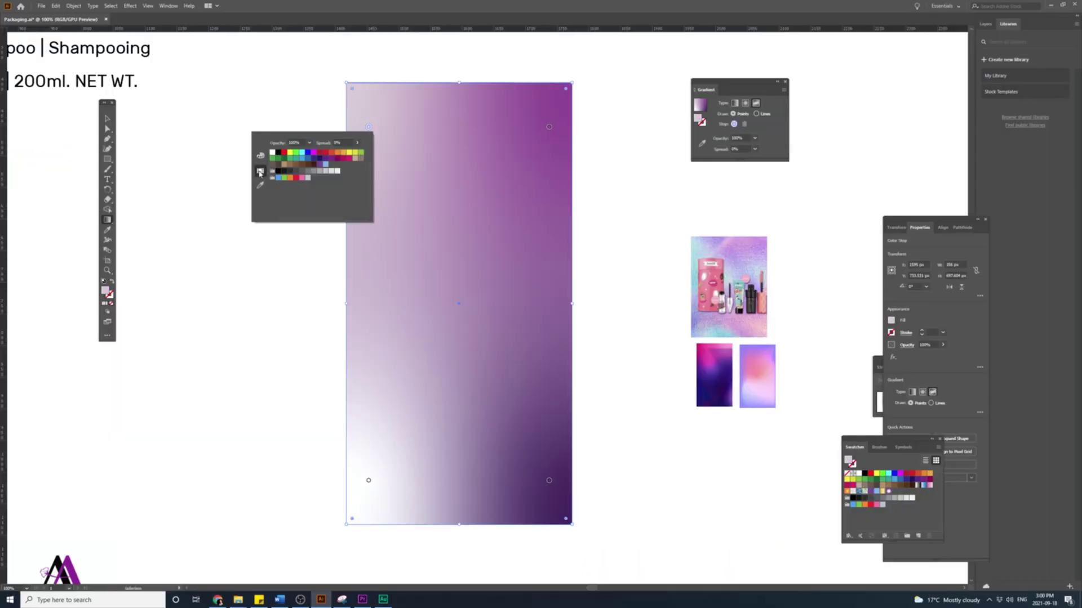
click(318, 165)
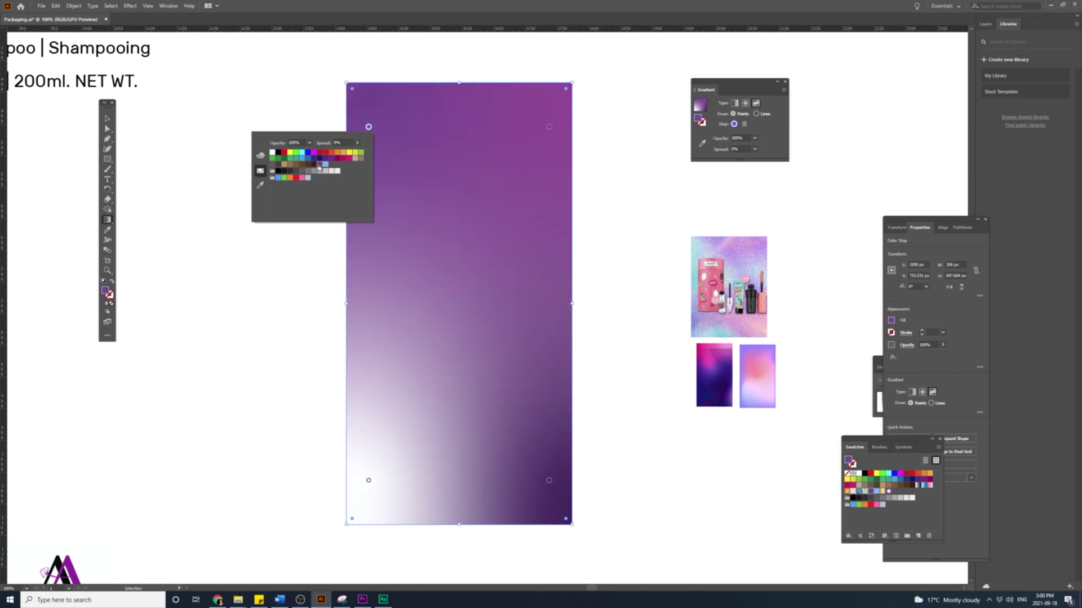
Recolour the upper-right gradient stop with magenta sampled from the dark purple and pink gradient reference image
double_click(549, 128)
click(441, 184)
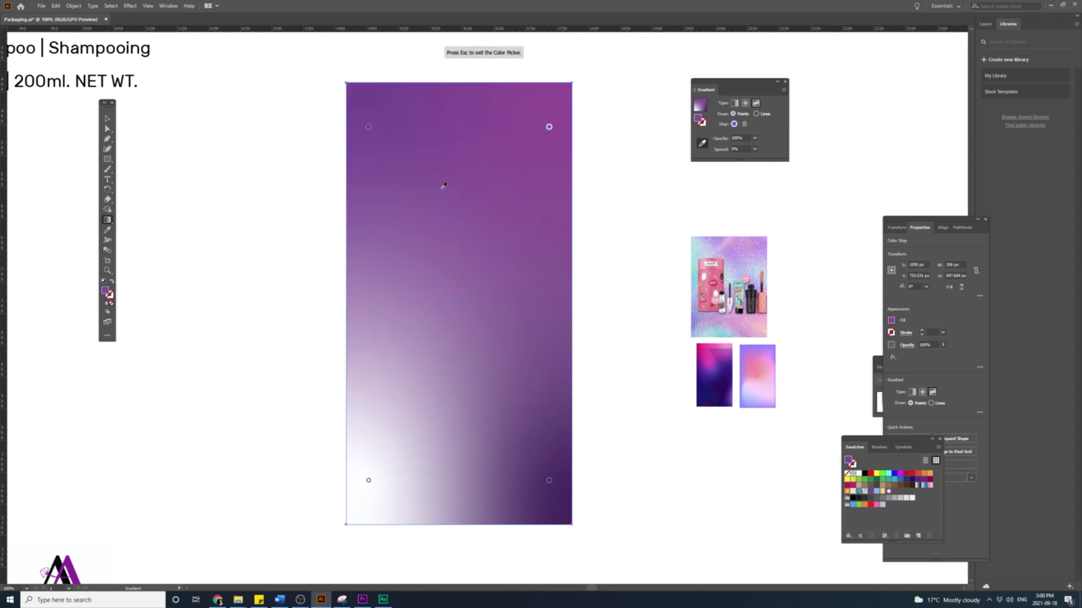
click(713, 300)
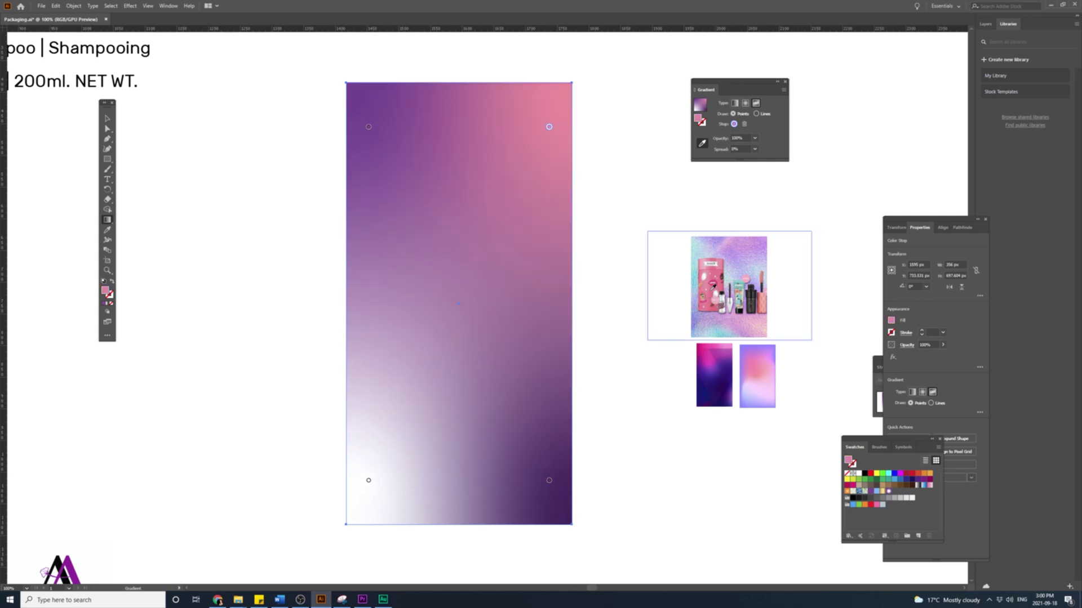
click(712, 349)
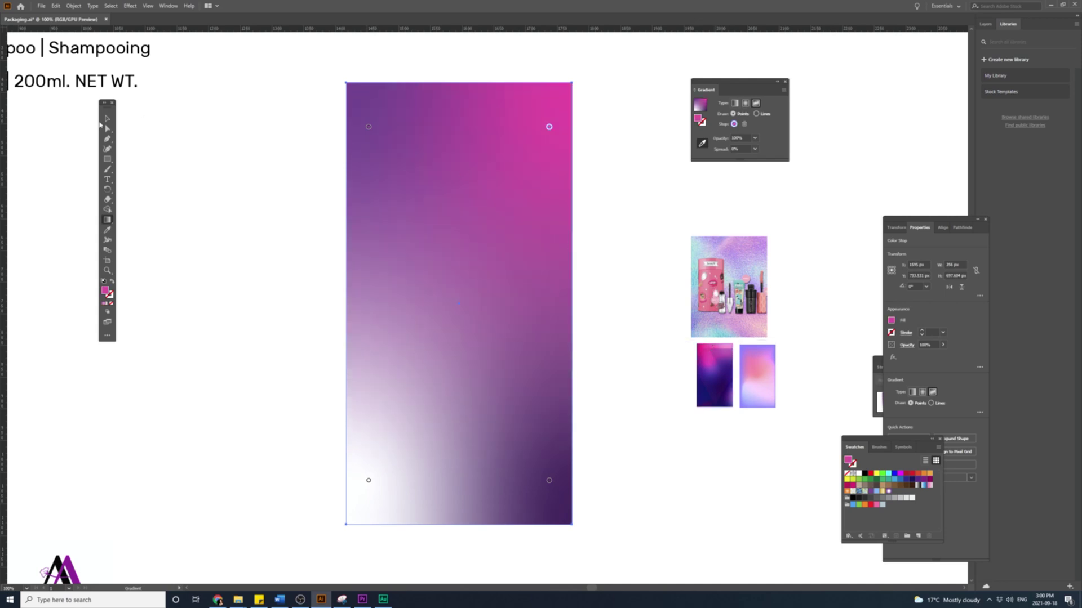
Move the white lower-left gradient stop upward and further into the rectangle
click(107, 119)
click(107, 220)
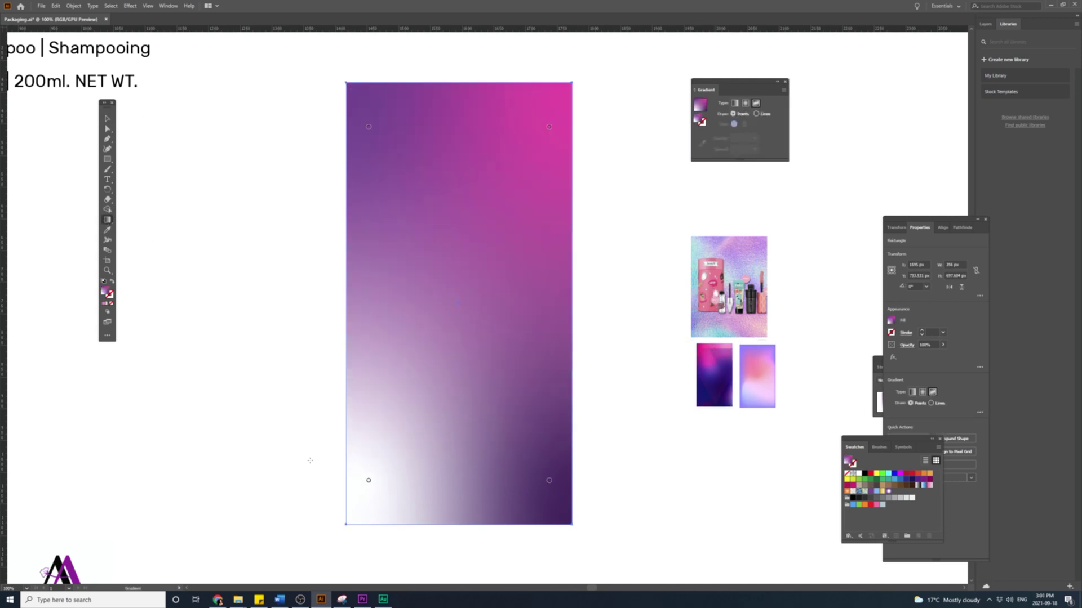
drag(368, 480, 407, 402)
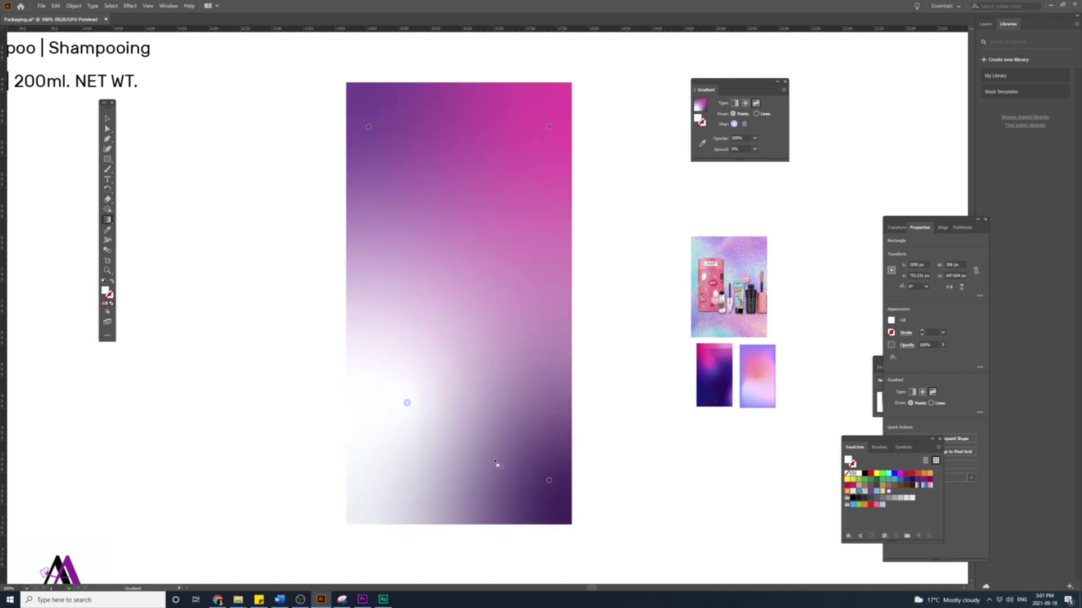
Move the dark purple gradient stop to the lower-left, then recolour the white stop with pink sampled from the pink-and-blue reference and place it lower-right
drag(548, 479, 387, 497)
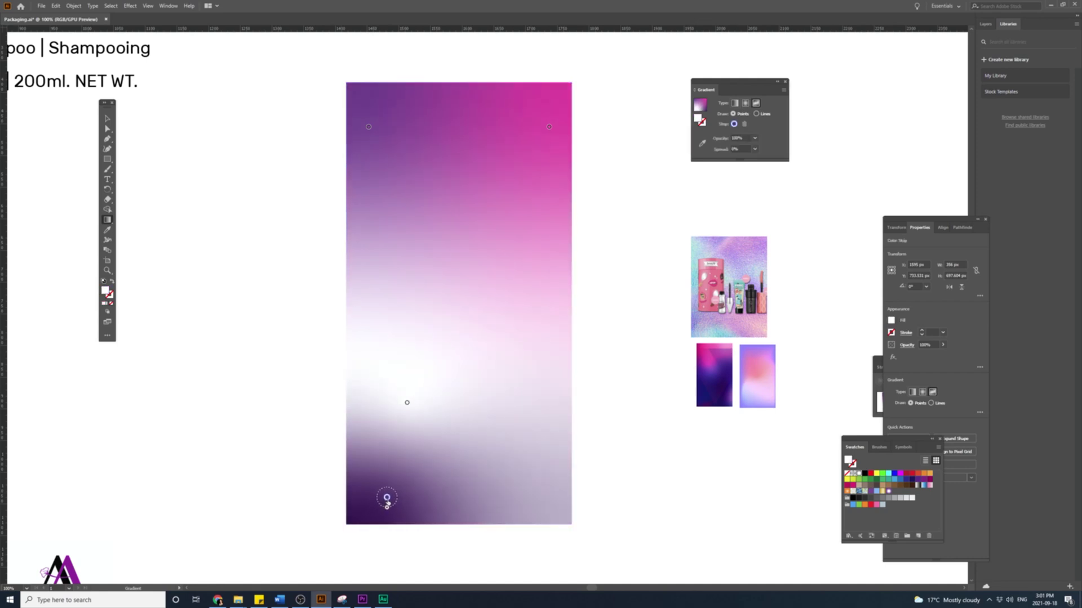
double_click(407, 402)
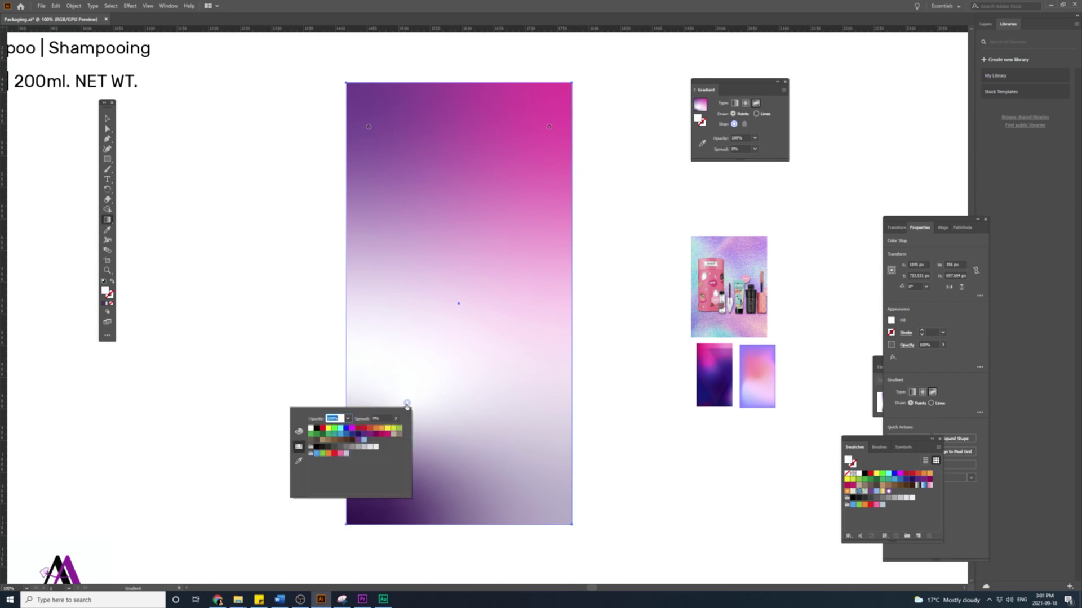
click(300, 459)
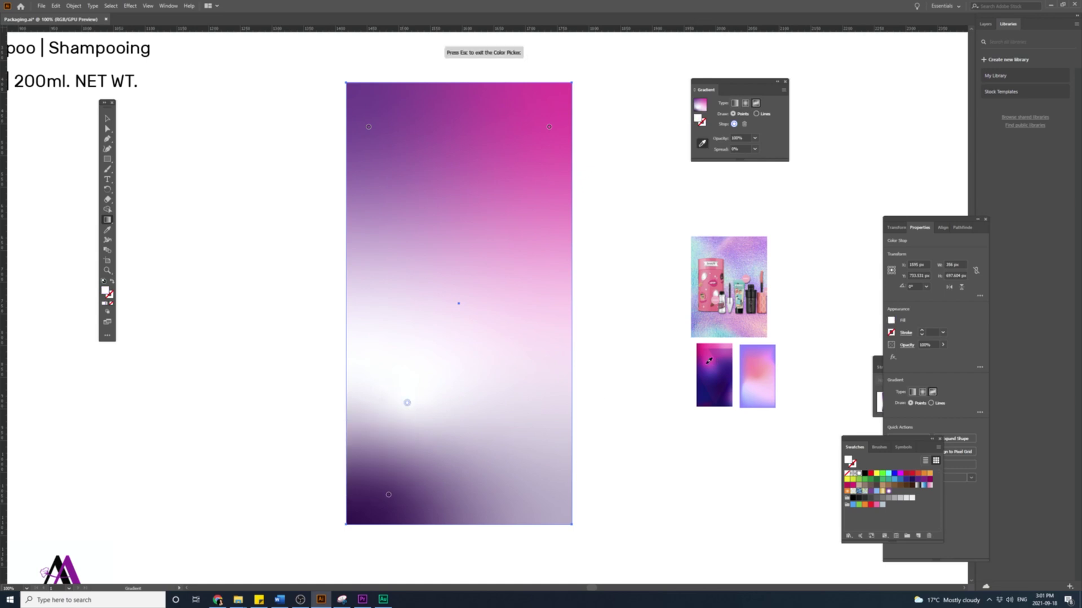
click(757, 373)
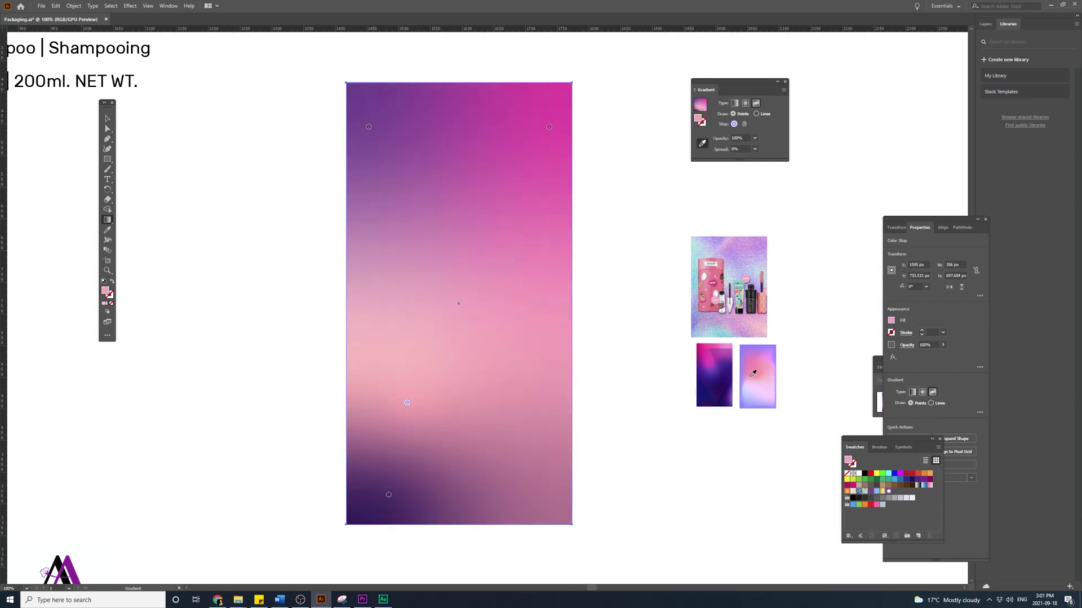
drag(407, 403, 537, 471)
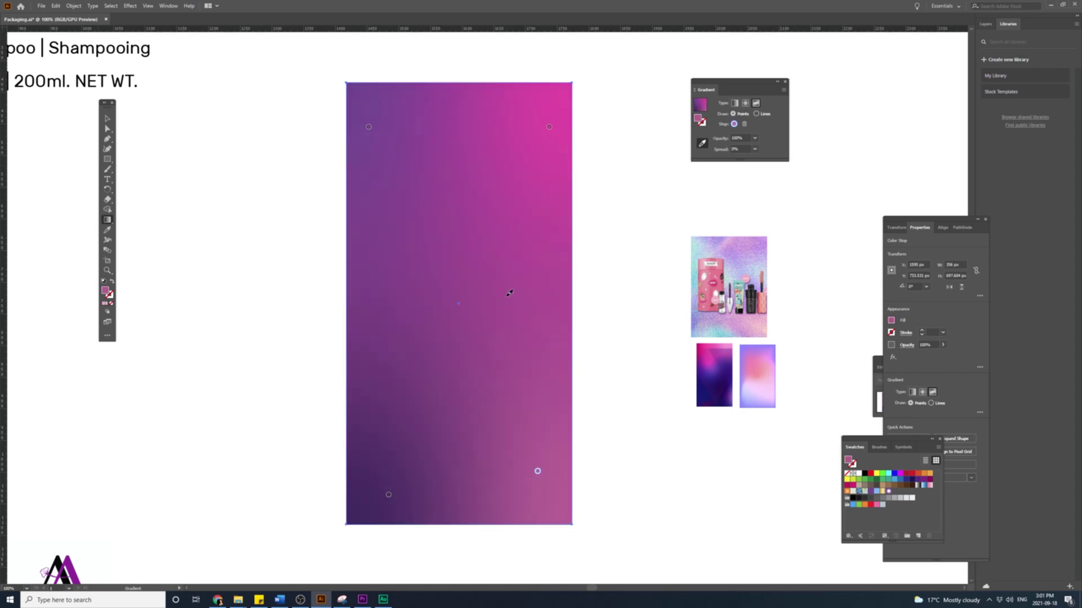
Add a gradient stop at the rectangle's upper-middle right and colour it light pink, sampled from the pink-and-blue gradient reference image
click(108, 118)
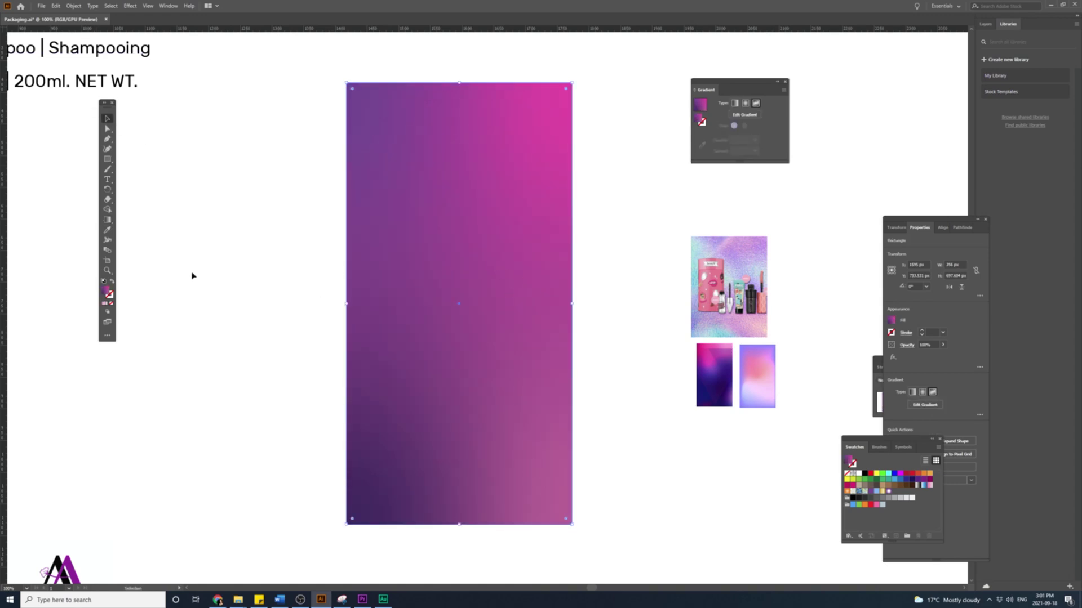
click(107, 219)
double_click(519, 268)
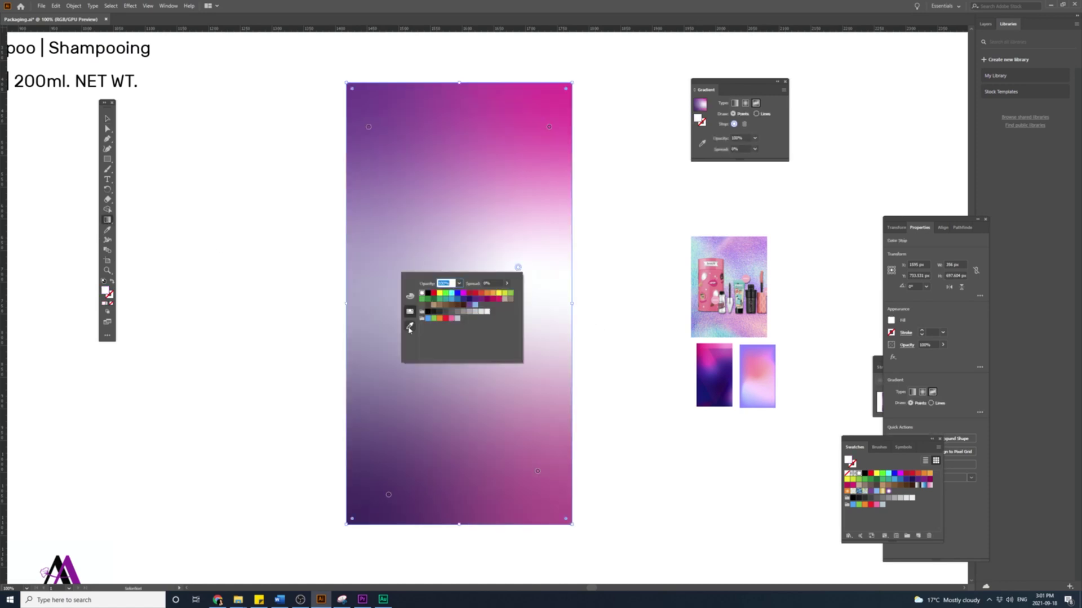
click(409, 316)
click(725, 373)
click(708, 364)
click(765, 385)
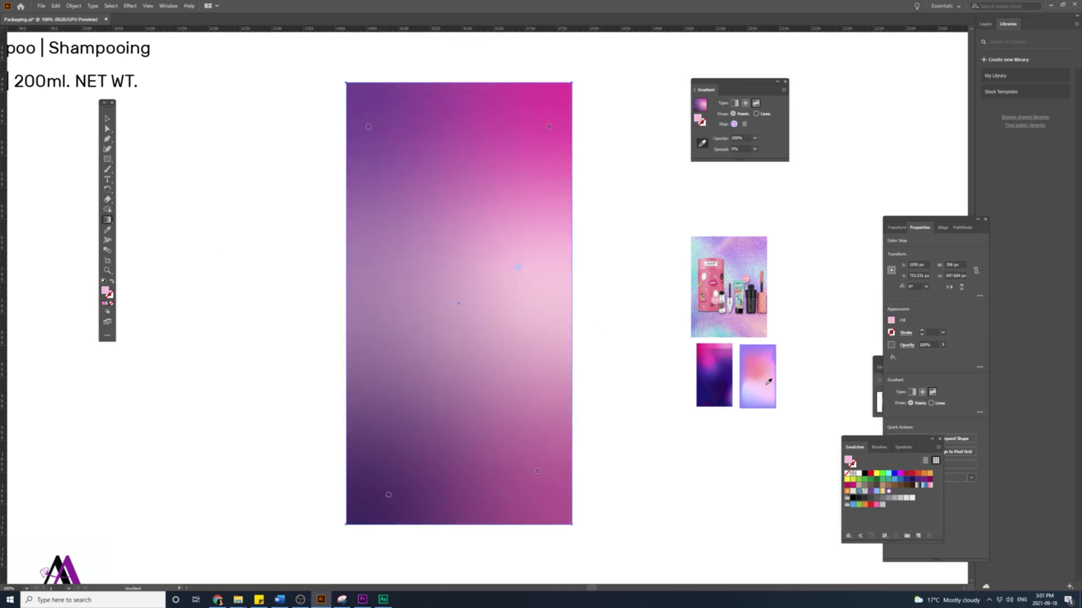
Move the light pink gradient stop further down the rectangle's right side and leave gradient editing
click(107, 119)
click(108, 221)
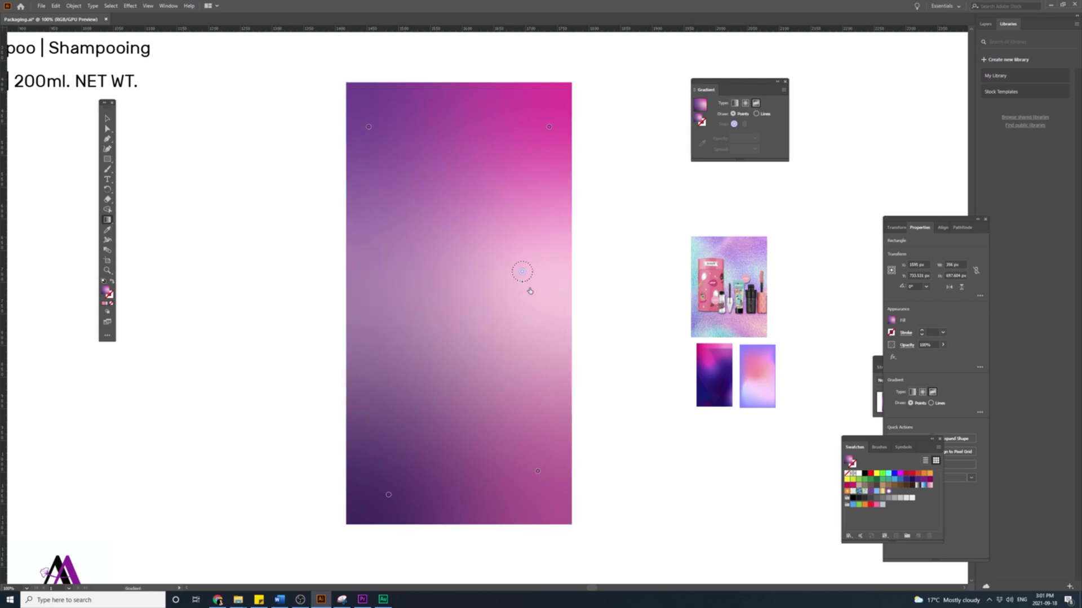
drag(519, 269, 531, 360)
click(107, 119)
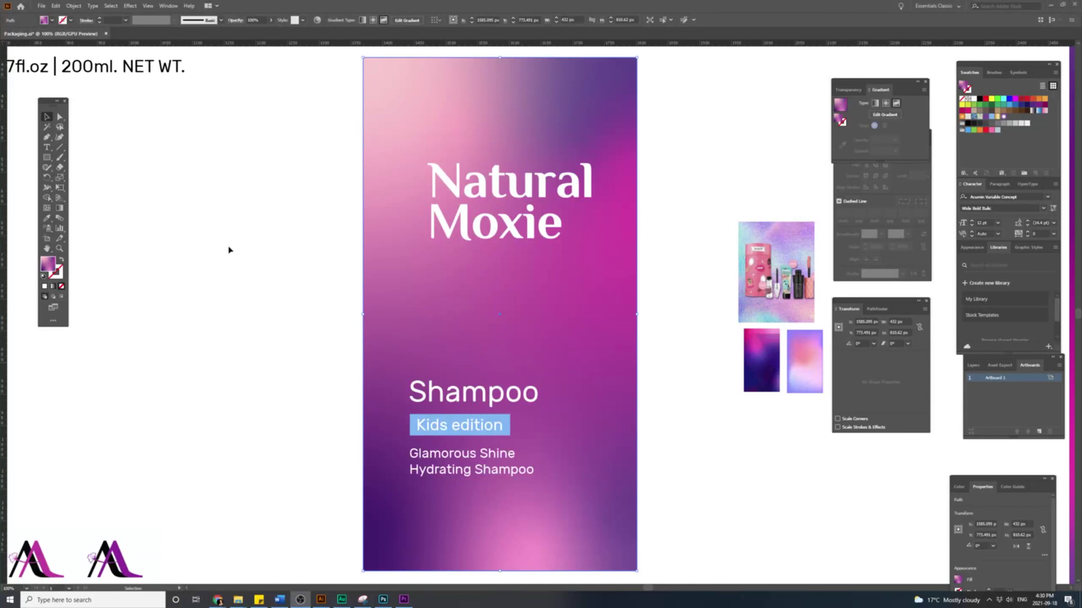
Bend the label background's straight left edge into a wavy S-curve with the Curvature tool, inward near the title and slightly outward near the base
click(65, 137)
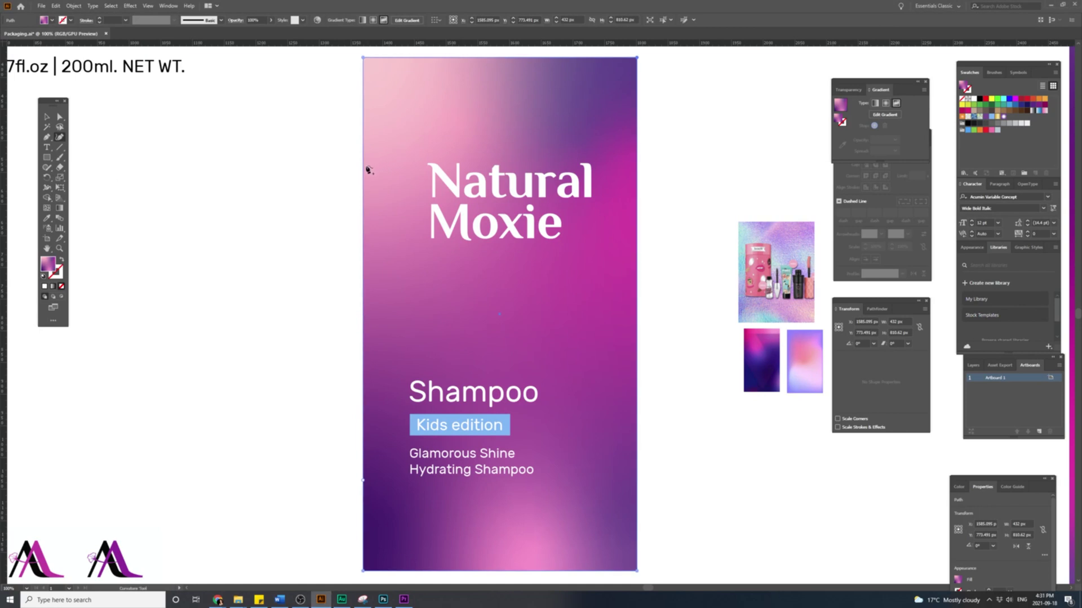
drag(366, 170, 398, 195)
drag(363, 480, 359, 474)
drag(398, 196, 390, 233)
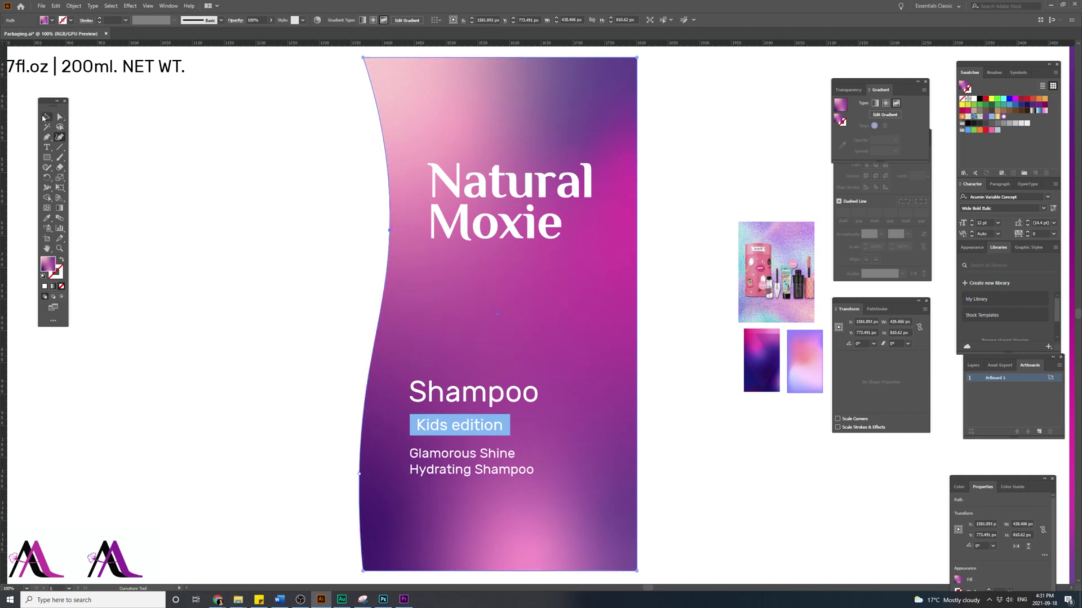
click(46, 117)
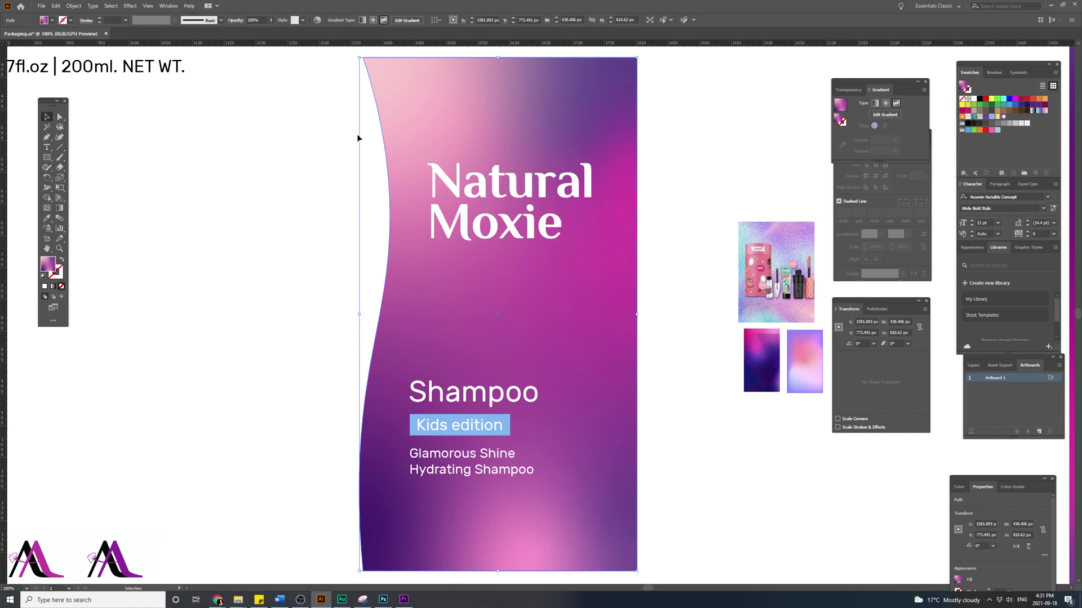
Reflect the curved label background across the vertical axis
right_click(538, 287)
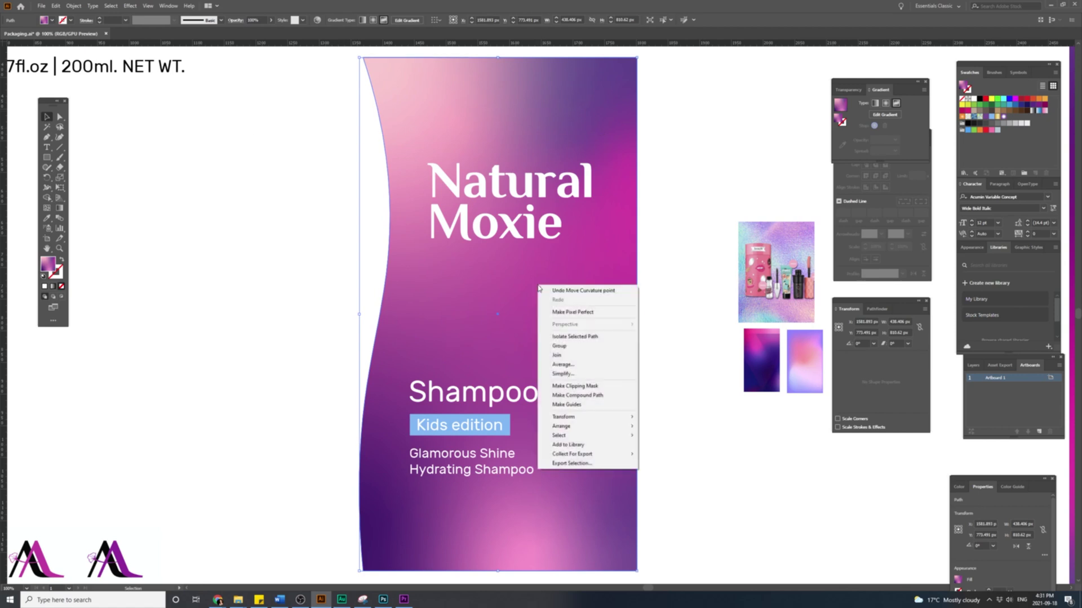
mouse_move(600, 421)
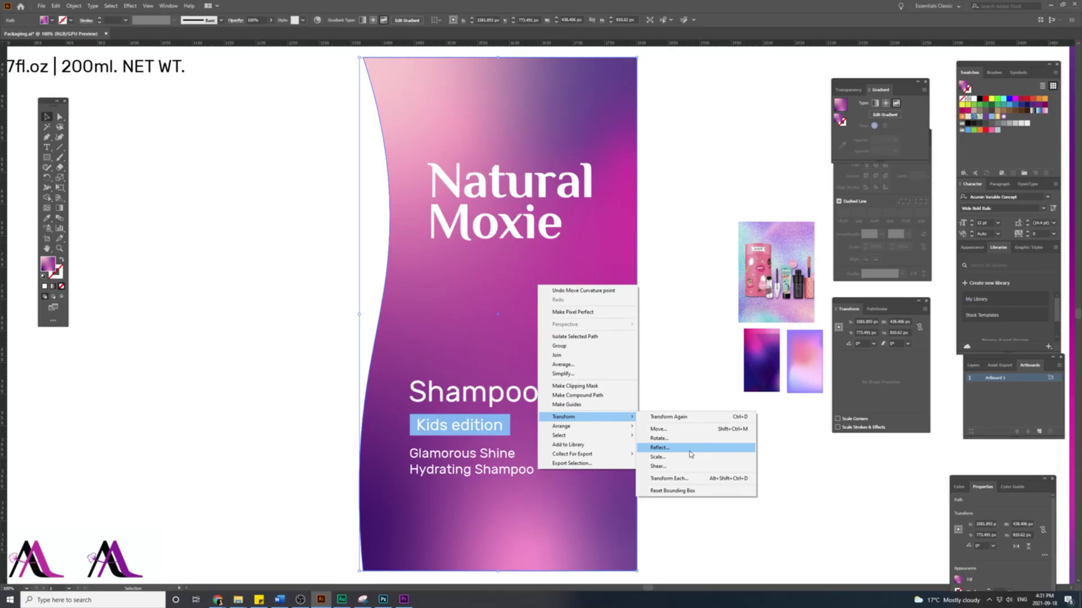
click(689, 452)
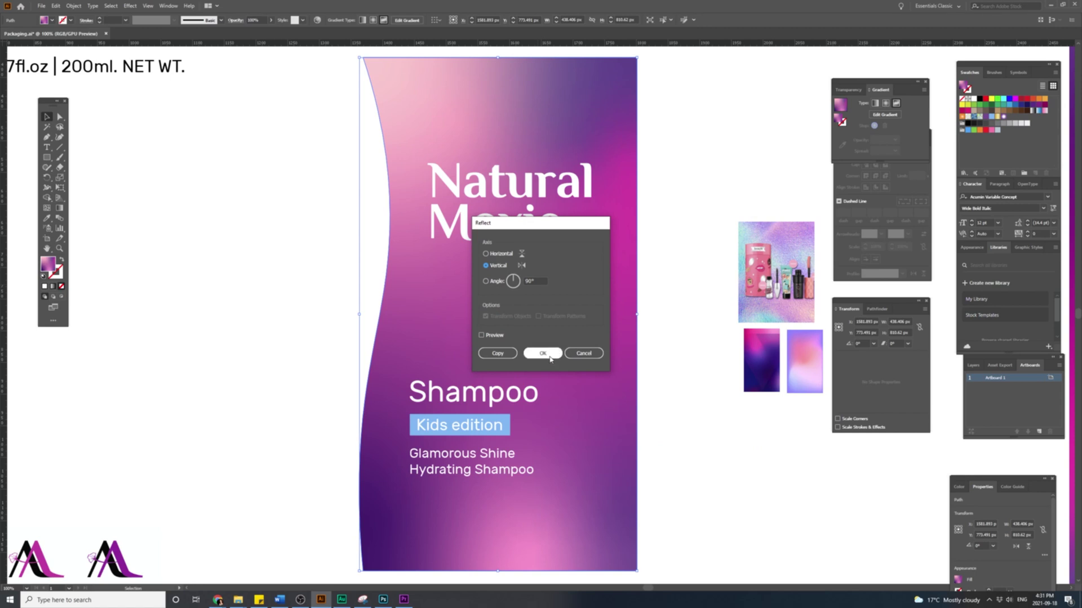
click(550, 353)
drag(586, 358, 611, 358)
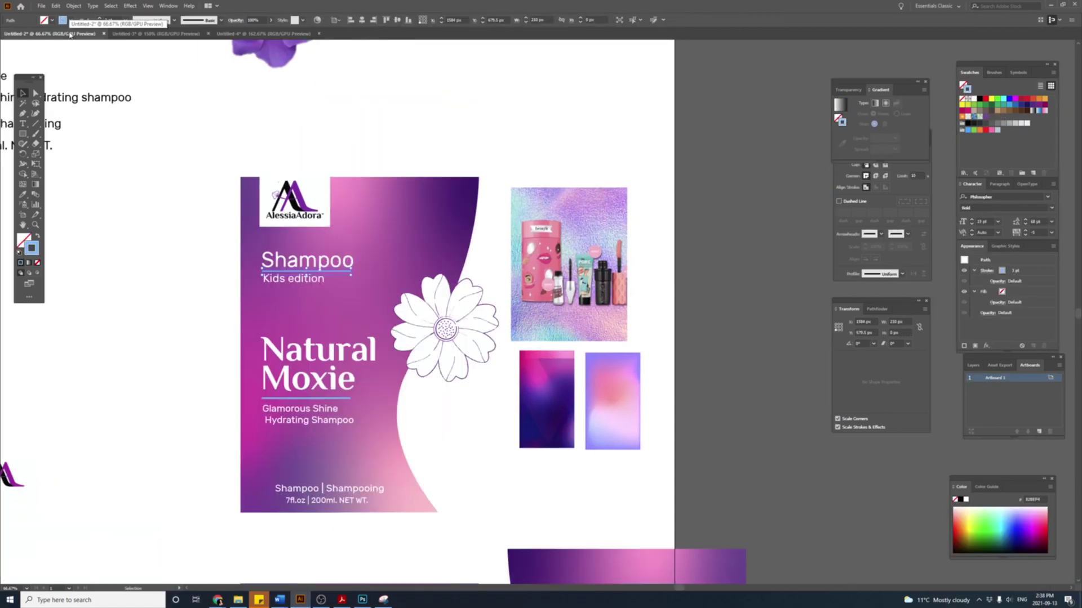
Swap the label texts: place Natural Moxie beneath the logo and the underlined Shampoo and Kids edition block above Glamorous Shine Hydrating Shampoo
shift+click(285, 261)
shift+click(287, 279)
drag(288, 278, 140, 345)
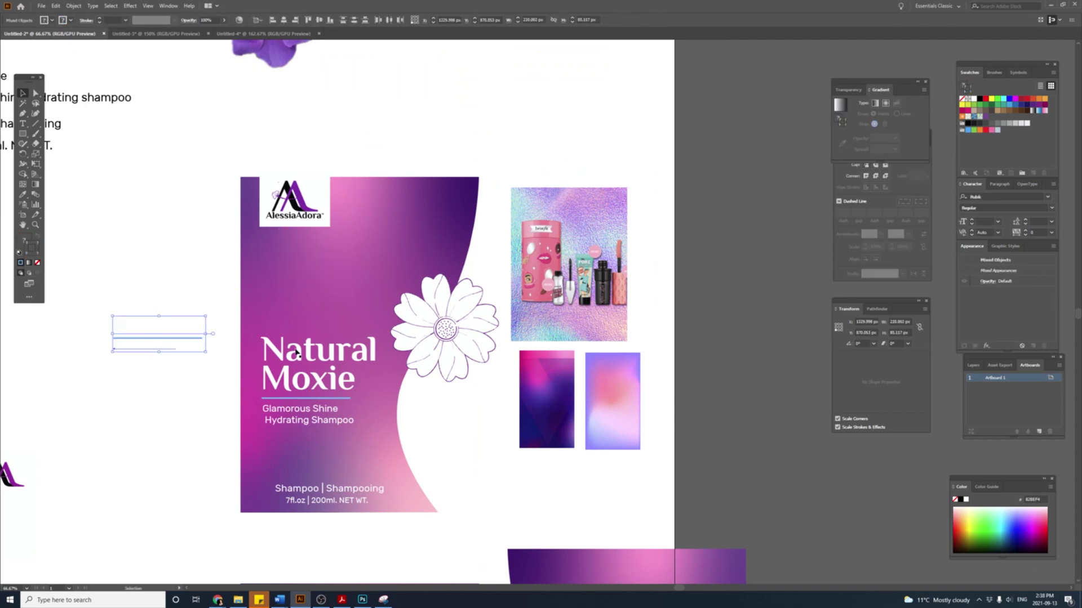
drag(287, 351, 287, 258)
drag(188, 286, 321, 377)
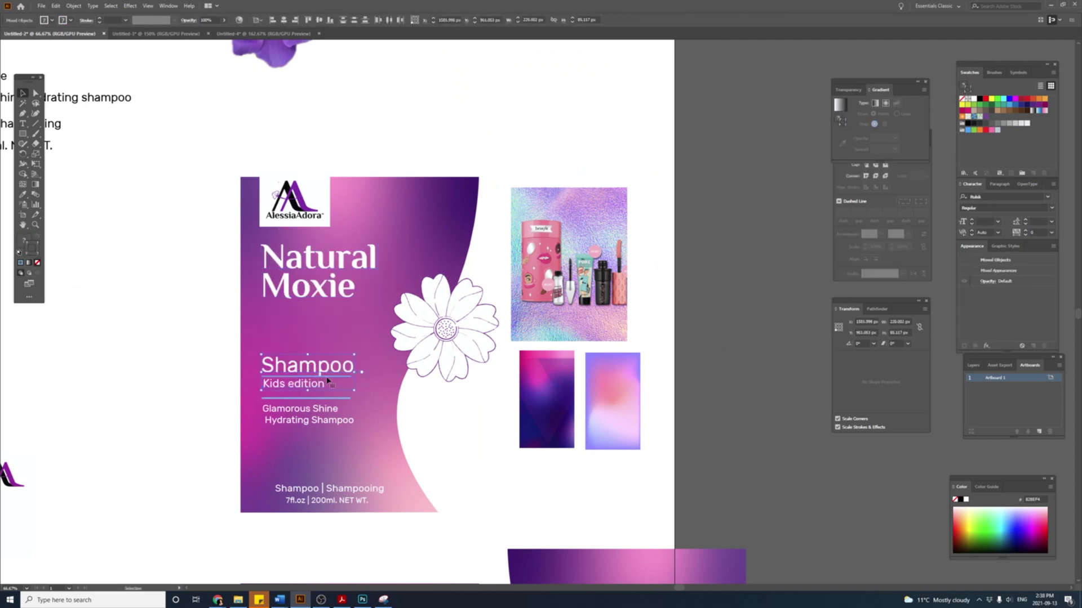
Delete both blue divider lines and nudge the Glamorous Shine Hydrating Shampoo text slightly upward
click(345, 399)
key(Delete)
drag(323, 420, 324, 415)
click(318, 385)
click(345, 376)
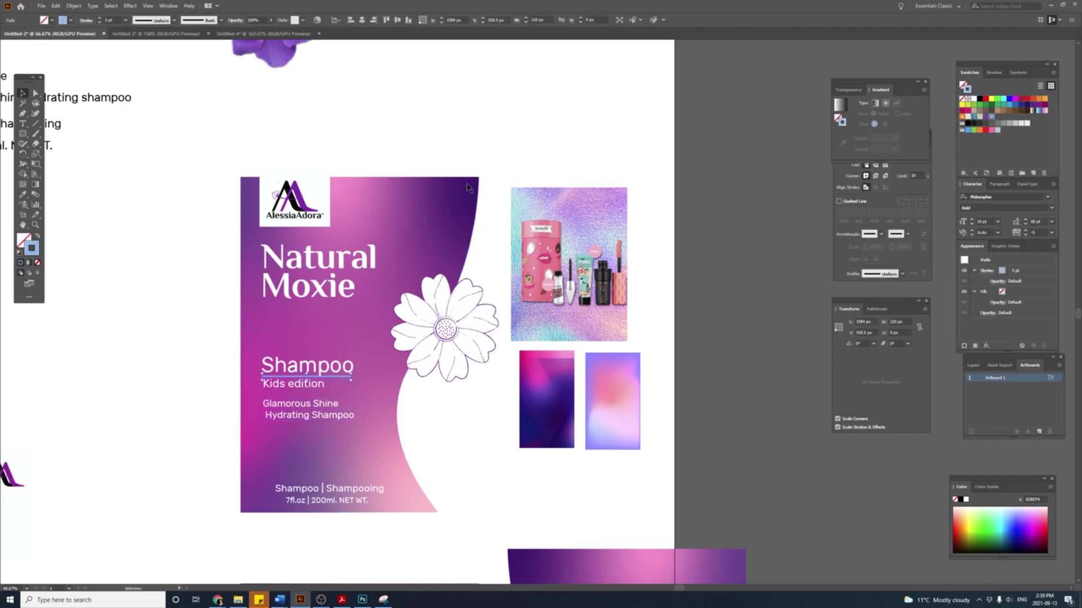
click(327, 381)
key(Delete)
Draw a light blue filled rectangle behind the Kids edition text and bring the text to the front
click(19, 133)
mouse_move(260, 374)
mouse_down()
mouse_move(333, 391)
mouse_move(303, 388)
mouse_move(321, 387)
mouse_move(313, 369)
mouse_up()
key(shift+x)
key(v)
click(266, 387)
key(ctrl+shift+])
click(372, 390)
scroll(317, 419, up, 1)
click(164, 289)
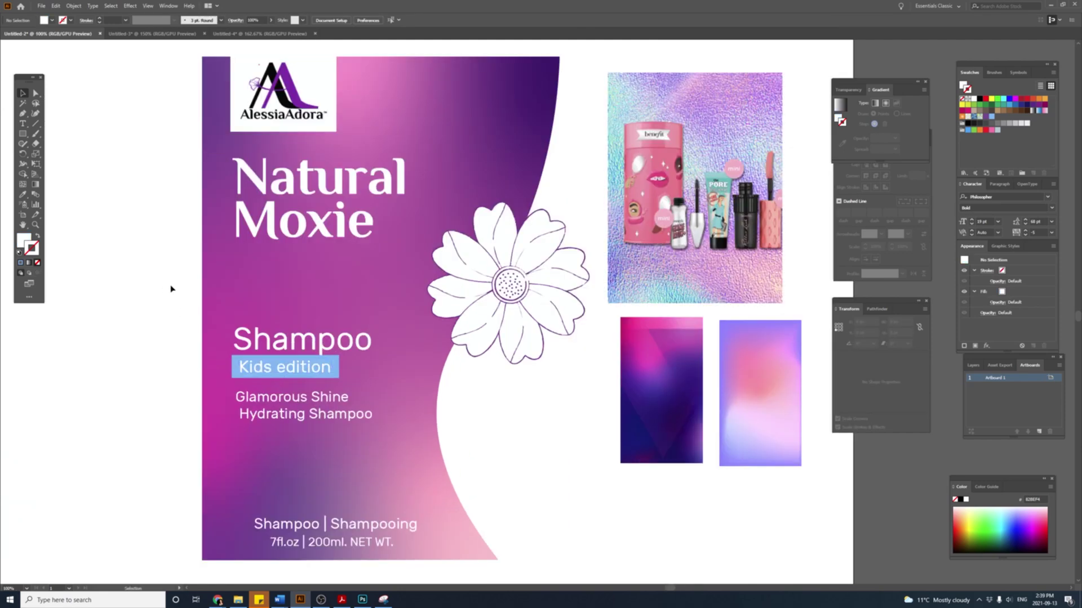
Add a white panel with rounded bottom corners behind the middle label's logo and Natural Moxie text, keeping the gradient background at the very back
scroll(349, 185, down, 1)
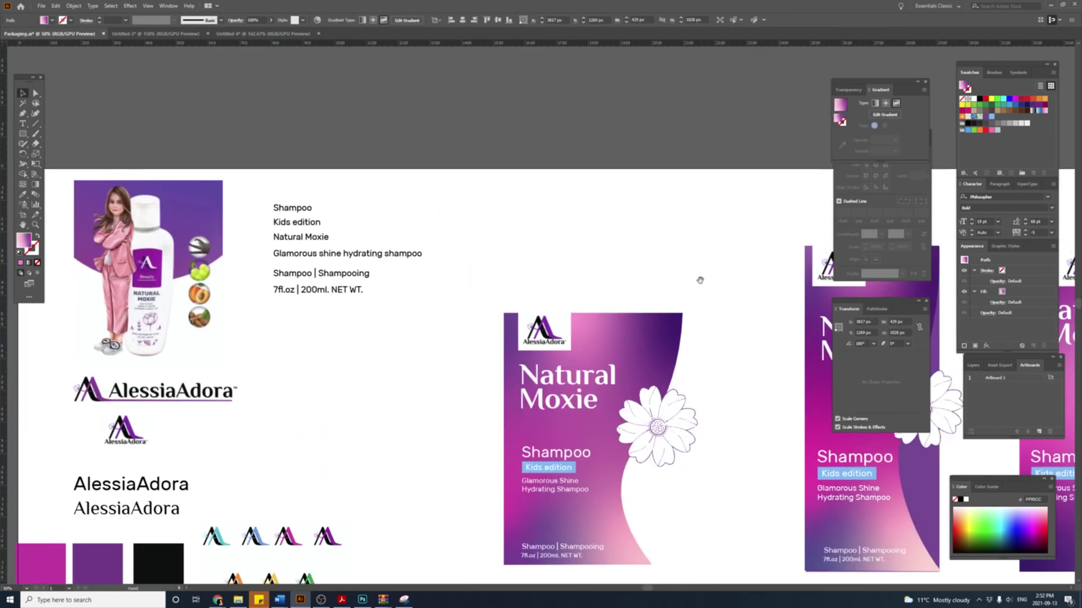
drag(699, 280, 68, 236)
click(23, 133)
mouse_move(400, 214)
mouse_down()
mouse_move(470, 319)
mouse_move(511, 332)
mouse_up()
click(36, 93)
mouse_move(381, 282)
mouse_down()
mouse_move(527, 346)
mouse_move(498, 305)
mouse_up()
key(v)
key(ctrl+shift+[)
click(493, 359)
key(ctrl+shift+[)
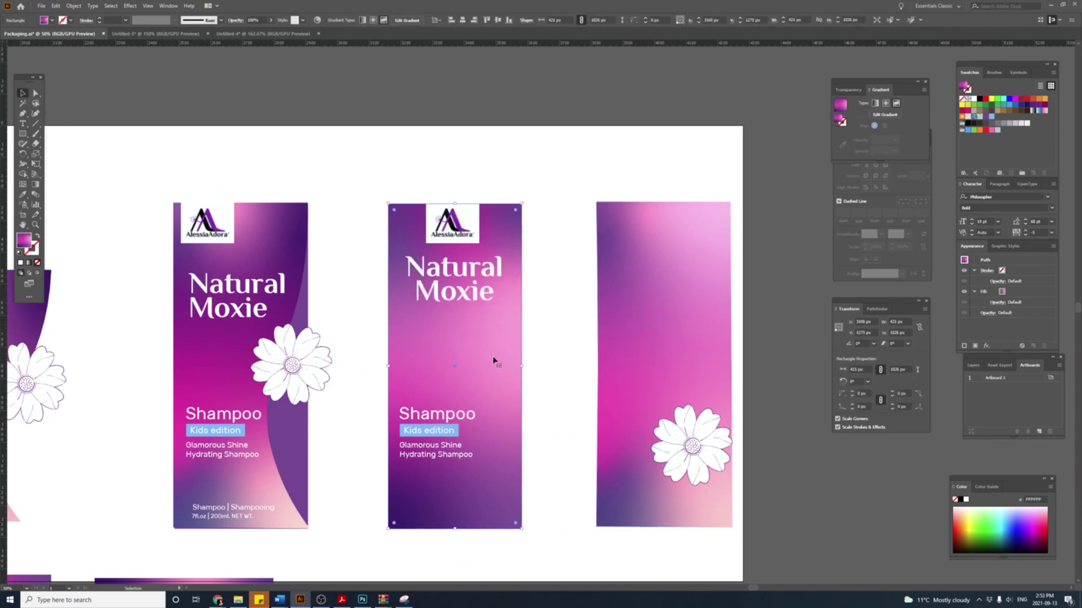
Recolour the Natural Moxie text on the white rounded panel purple and fine-tune the layout there
click(475, 299)
click(986, 116)
click(612, 172)
drag(503, 258, 474, 271)
key(ctrl+shift+a)
click(562, 178)
click(477, 317)
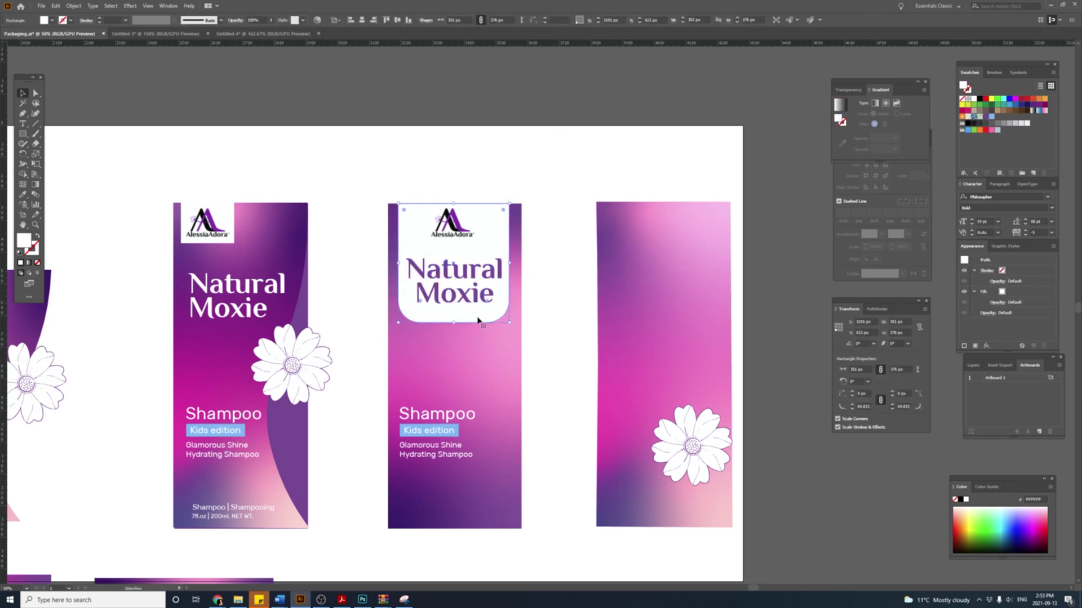
click(490, 295)
drag(509, 312, 502, 308)
click(566, 332)
Place the lily line drawing over the first label's curved edge, delete the leftover artwork beside it and colour the lily's strokes purple
key(ctrl+plus)
drag(428, 432, 363, 397)
drag(677, 455, 847, 556)
click(663, 402)
key(Delete)
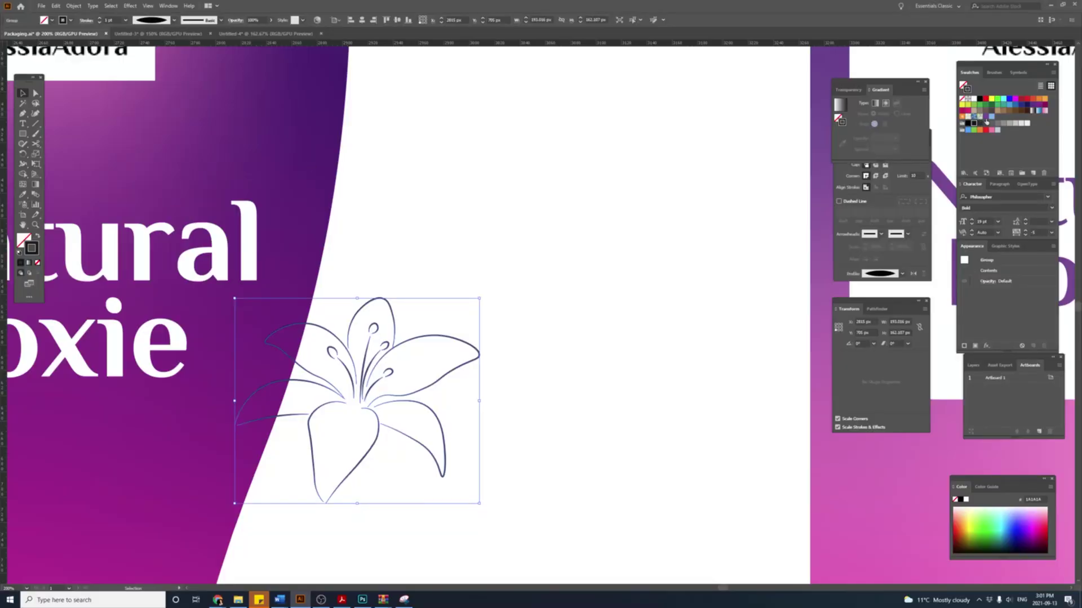
click(986, 117)
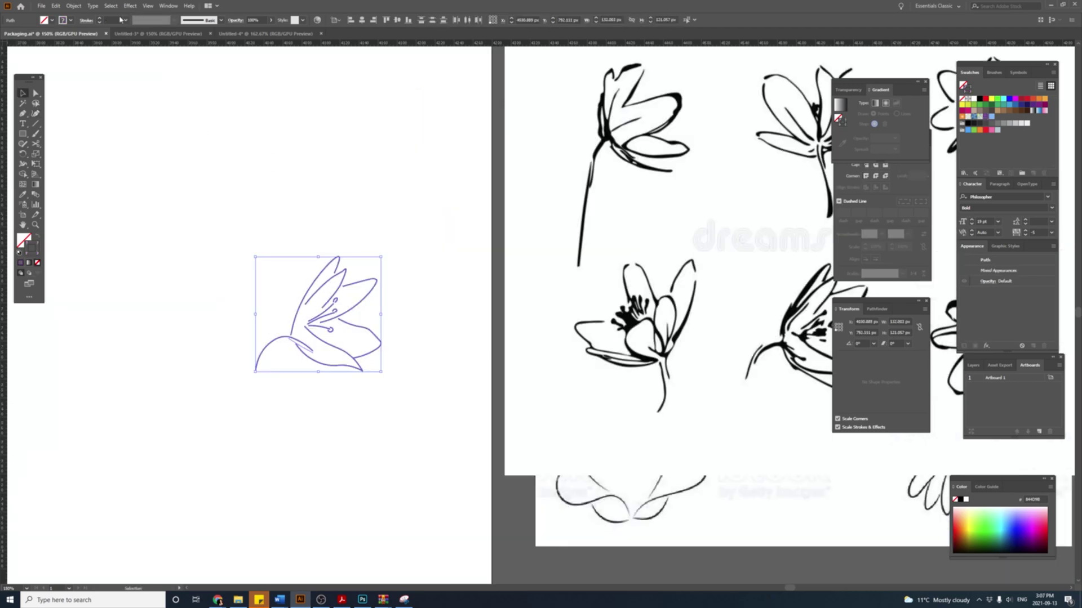
Set the stroke weight of the side-view lily drawing to 4 pt
click(99, 19)
click(99, 19)
click(99, 18)
click(100, 19)
click(99, 18)
click(100, 19)
click(98, 19)
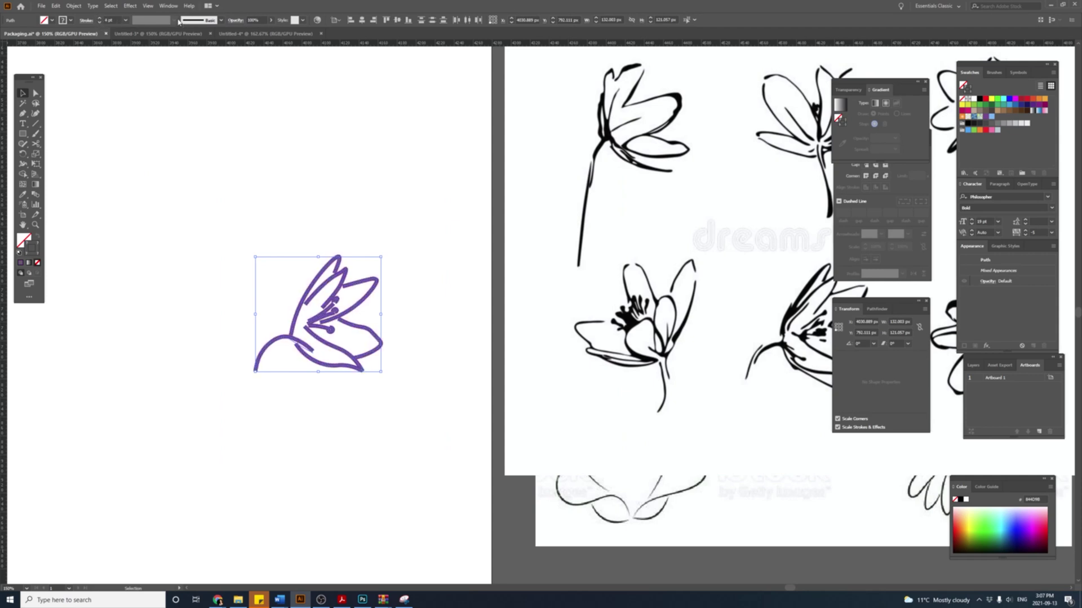
click(36, 113)
click(24, 95)
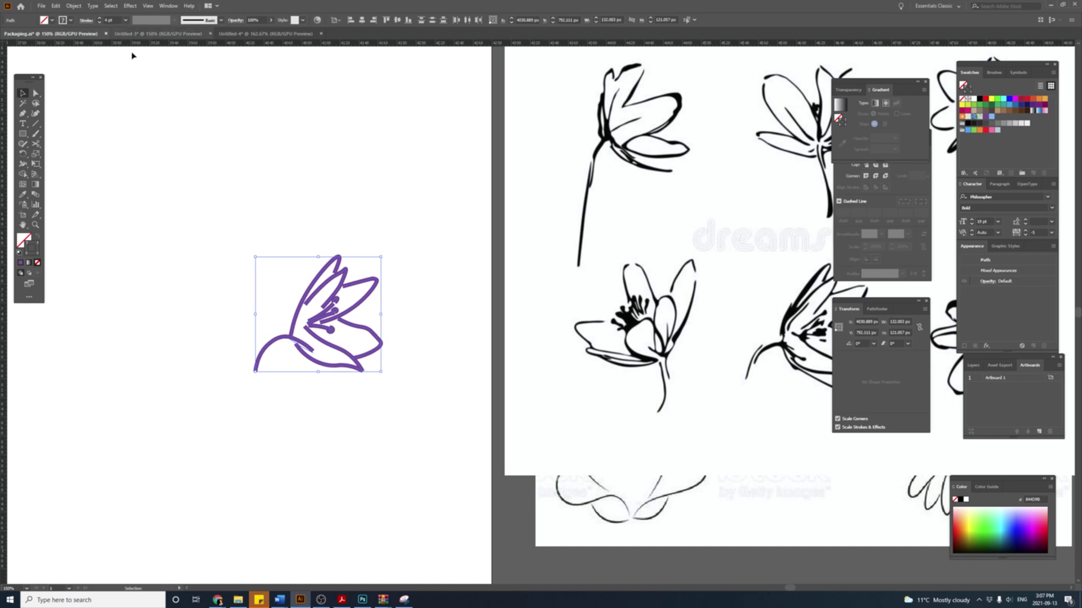
Delete the extra short line inside the lowest petal of the side-view lily
scroll(355, 368, up, 2)
click(276, 343)
click(259, 340)
key(Delete)
Apply the tapered elliptical width profile to all of the side-view lily's strokes and set their weight to 2 pt
drag(152, 112, 410, 370)
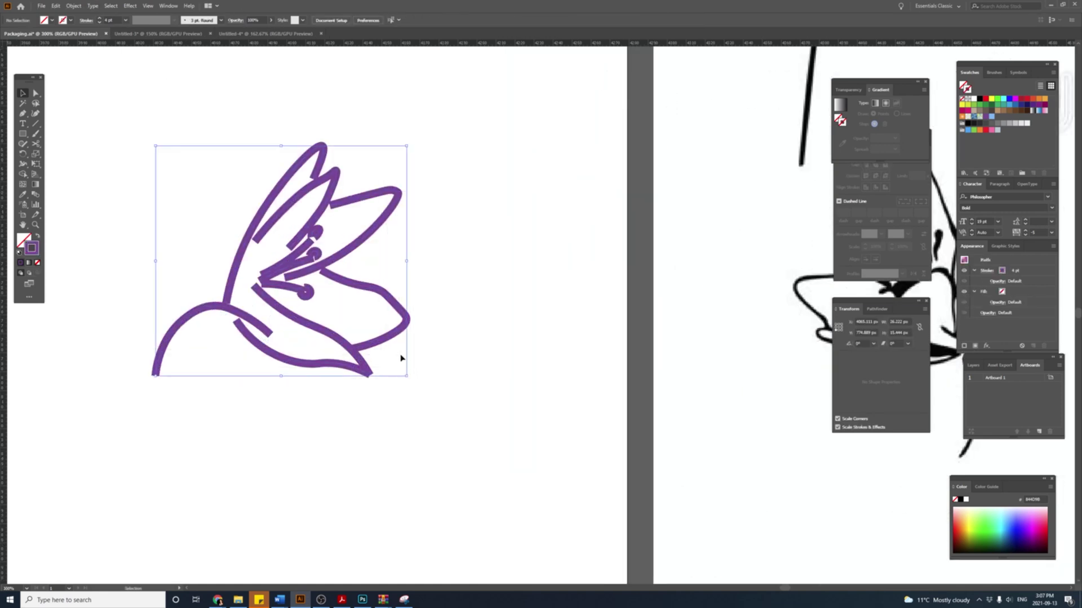
click(174, 20)
click(155, 49)
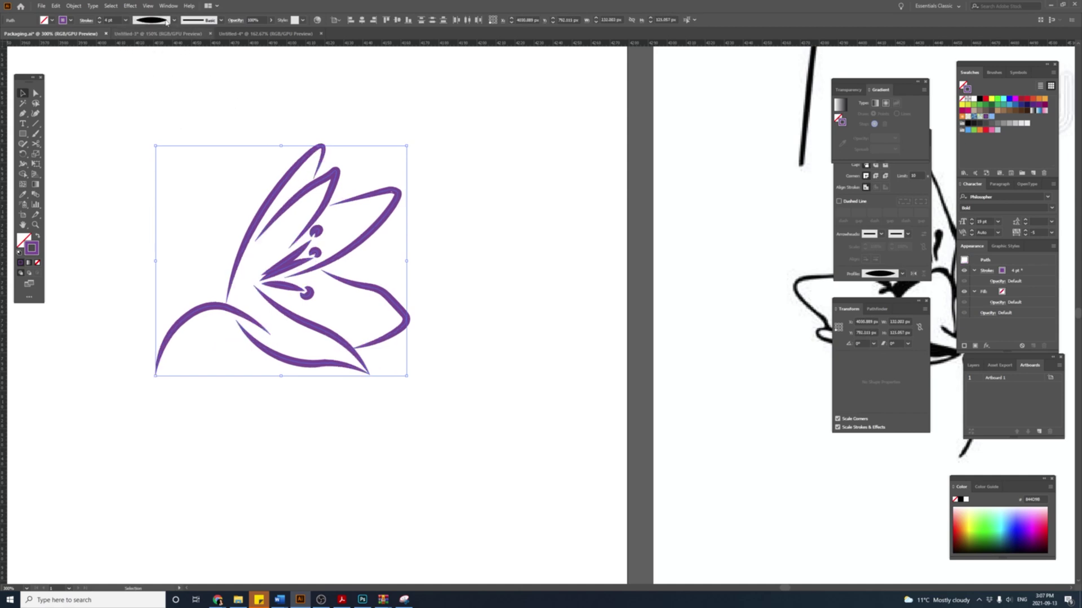
click(99, 23)
click(99, 23)
click(522, 176)
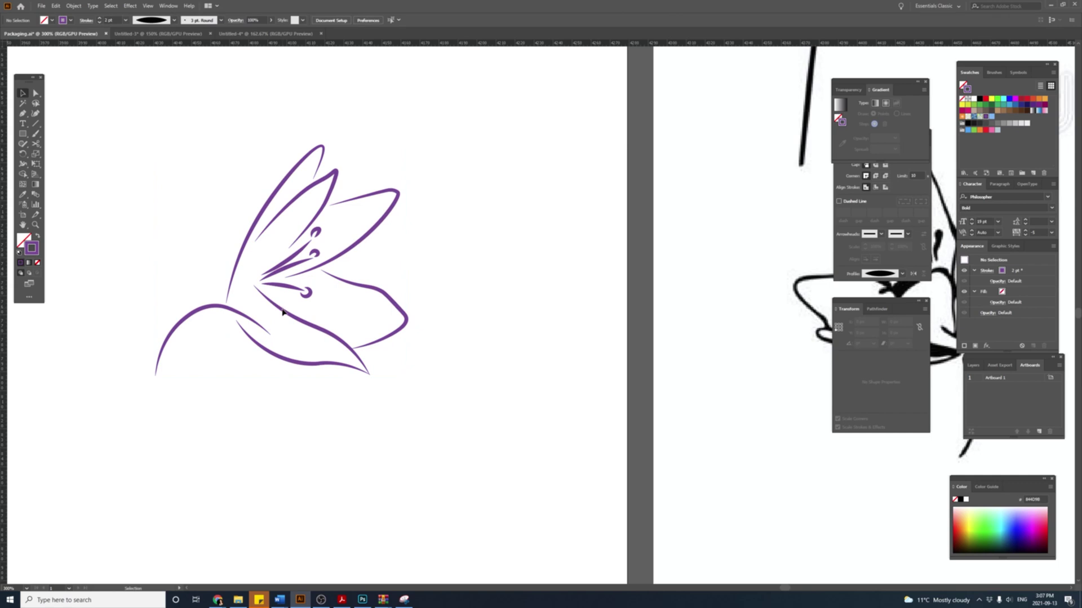
Join the petal paths that meet at the side-view lily's lower-right tip
drag(374, 365, 355, 382)
scroll(366, 369, up, 3)
click(35, 114)
click(74, 5)
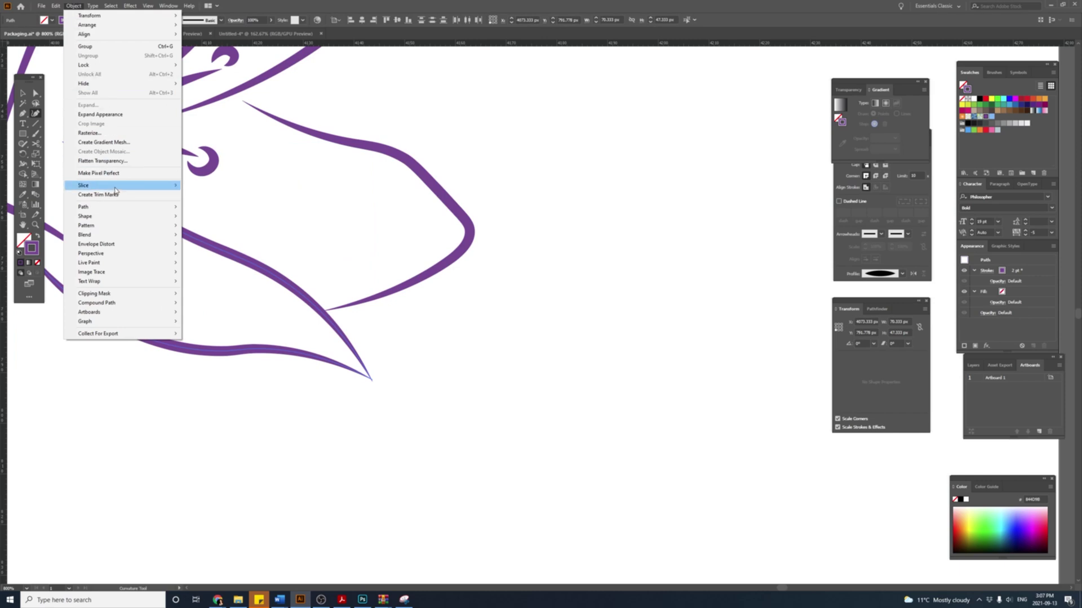
mouse_move(152, 212)
click(194, 208)
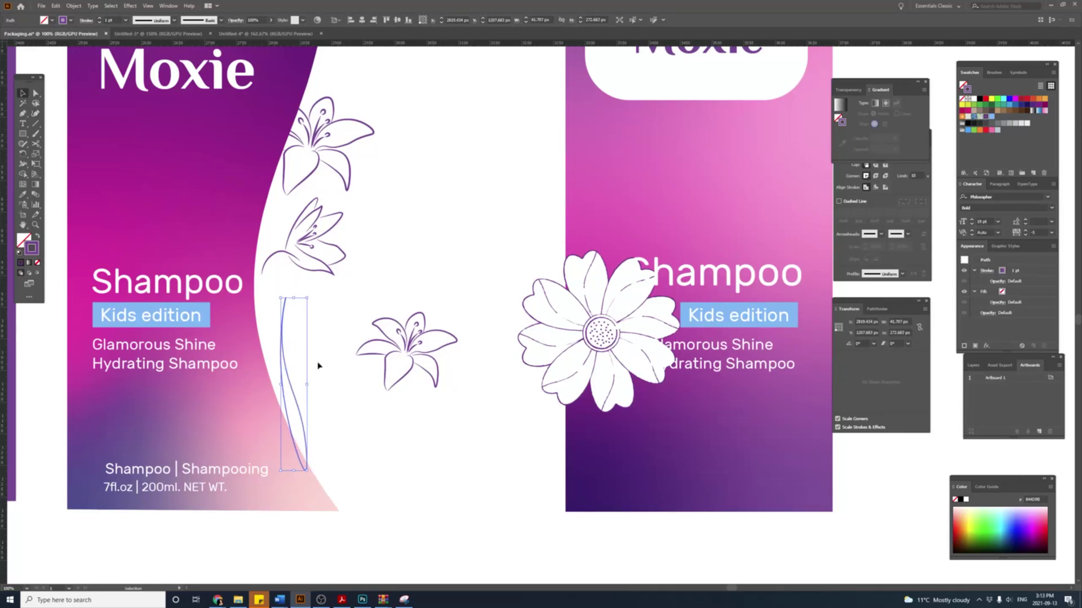
Move the long slender leaf outline slightly down and to the right along the first label's curved edge
drag(308, 415, 309, 417)
click(341, 393)
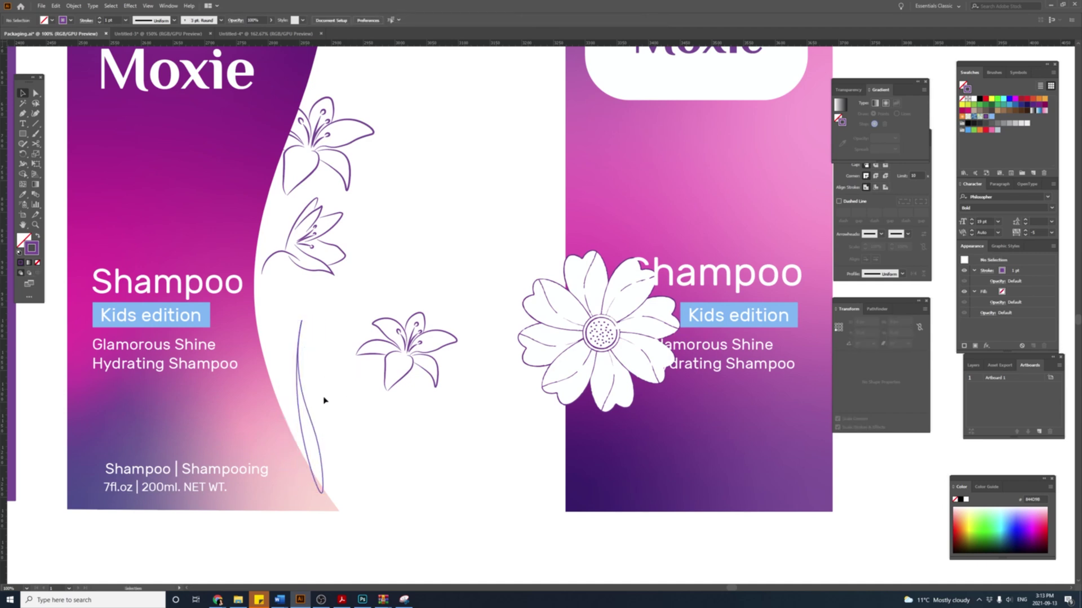
click(302, 407)
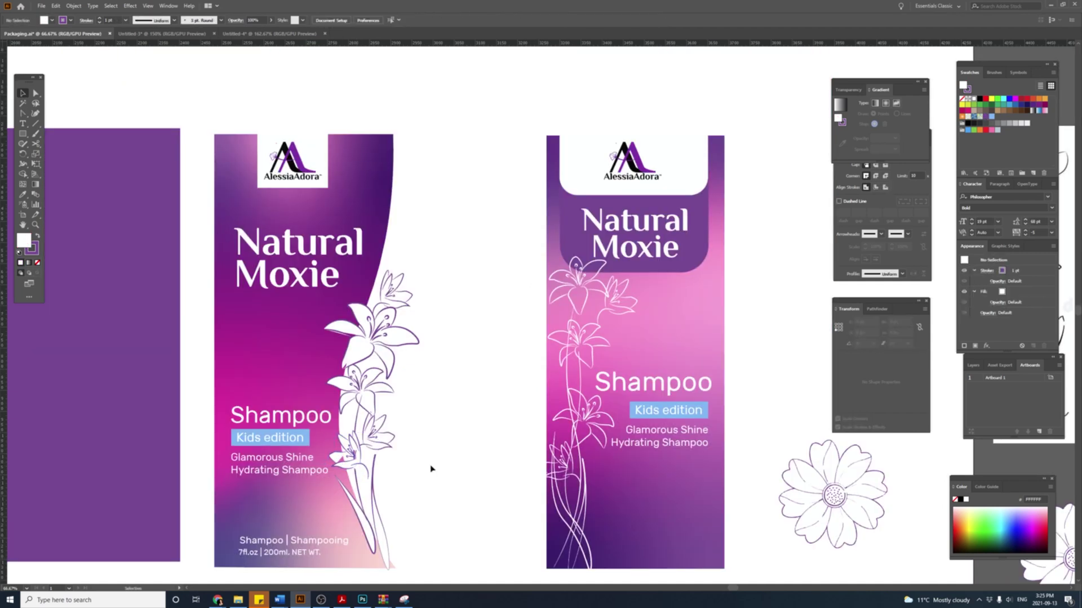
Reposition the small side-view lily at the top of the bouquet beside the Natural Moxie title on the first label
click(340, 460)
scroll(338, 458, up, 3)
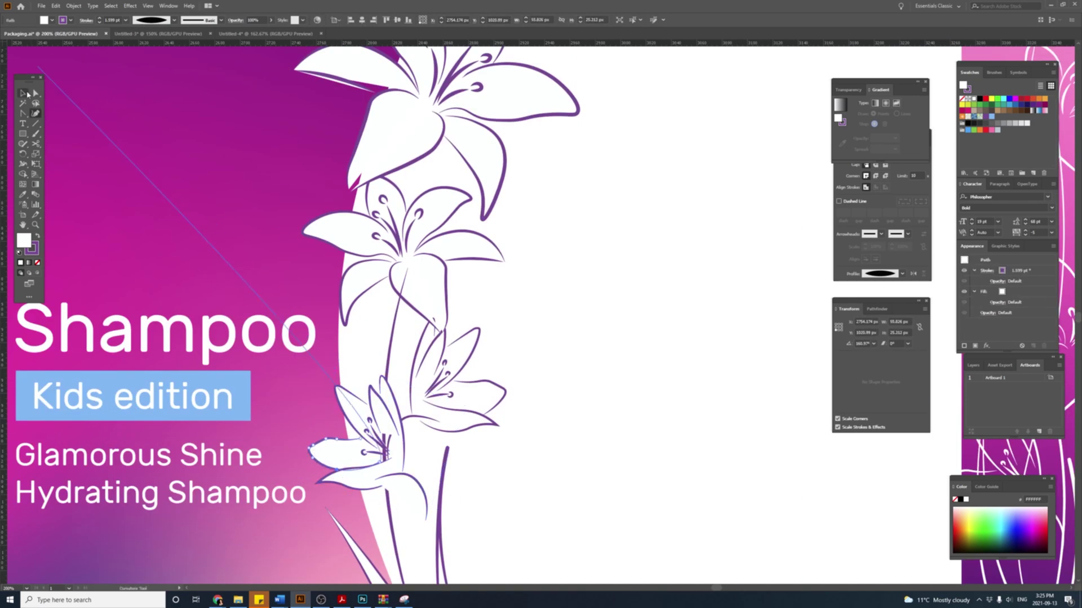
click(26, 93)
scroll(315, 260, down, 1)
click(499, 345)
scroll(499, 345, down, 1)
drag(529, 329, 527, 419)
drag(511, 181, 460, 299)
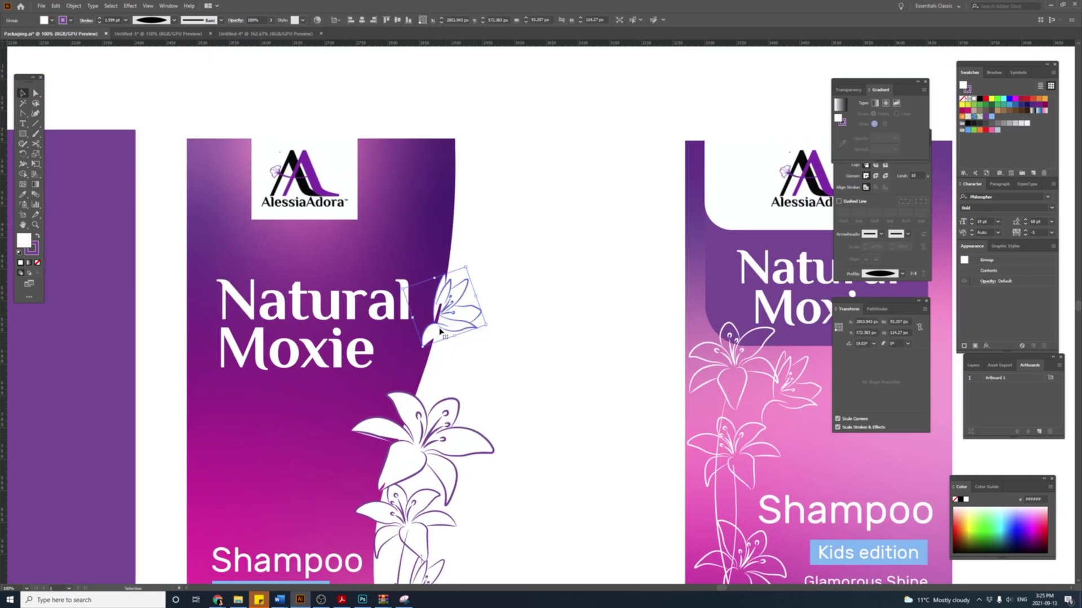
Move the top side-view lily onto the white area outside the label's curved edge and ungroup it
drag(453, 311, 478, 327)
right_click(475, 321)
click(505, 391)
click(541, 361)
click(458, 349)
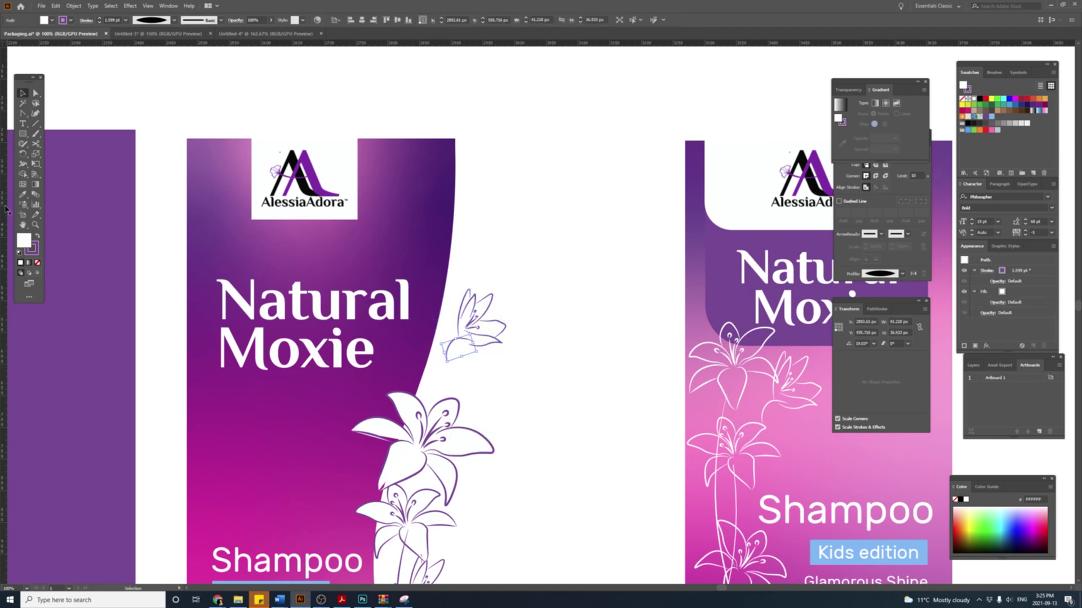
Adjust the placement of the top lily's separate lower petal and neighbouring parts beside the first label's curved edge
click(462, 338)
drag(463, 340, 436, 279)
click(500, 336)
drag(450, 332, 453, 333)
drag(440, 281, 430, 281)
drag(434, 324, 431, 323)
scroll(431, 322, up, 2)
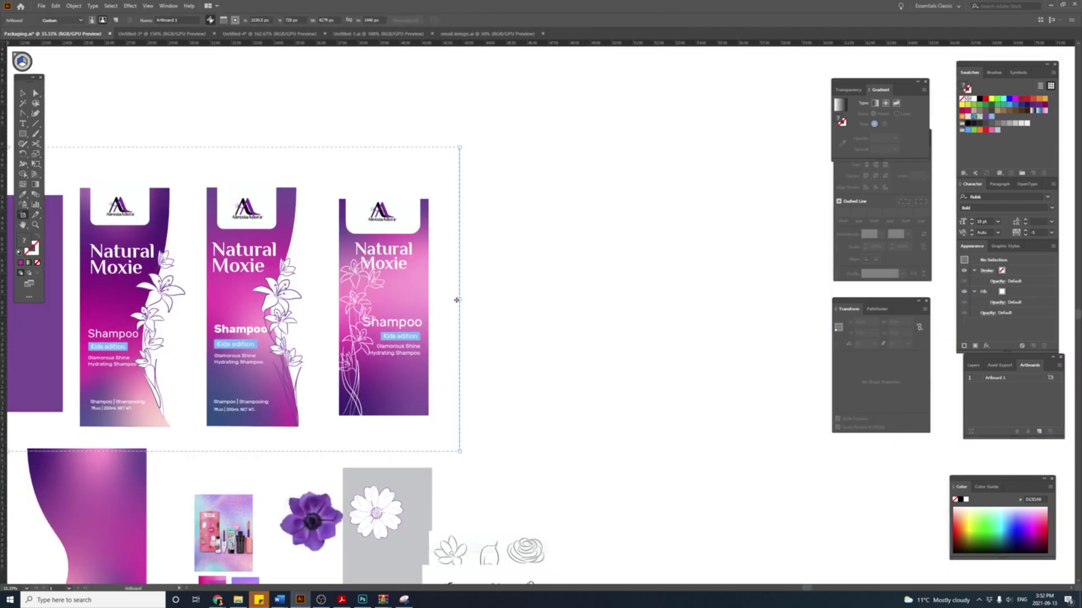
Extend the artboard to the right and duplicate the second curved label into the free space beside the pink label
drag(457, 300, 710, 301)
click(23, 94)
drag(230, 132, 285, 434)
drag(280, 408, 554, 408)
click(541, 181)
scroll(540, 181, up, 1)
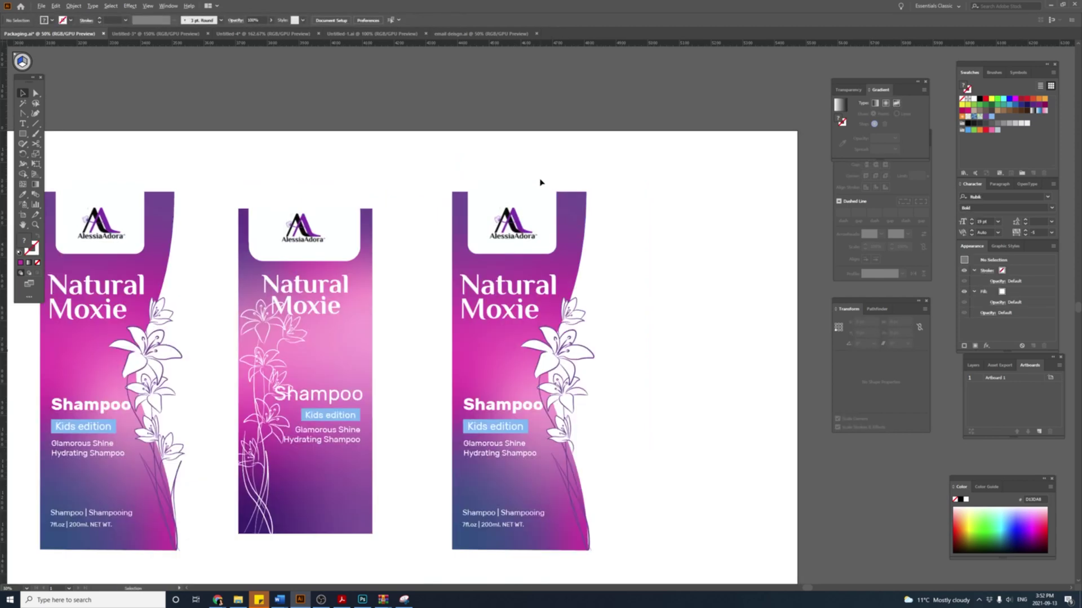
drag(541, 181, 474, 142)
Copy the pink gradient background and the logo with its white panel to start a new label beside the duplicate
click(498, 199)
drag(287, 302, 652, 302)
click(434, 177)
shift+click(483, 174)
drag(483, 174, 633, 175)
Stretch the new label's gradient rectangle up and down to match the height of the neighbouring curved label
click(625, 315)
drag(604, 495, 607, 510)
drag(613, 170, 613, 153)
click(691, 151)
Copy the Natural Moxie title toward the new label and centre-align its text
click(438, 271)
drag(599, 260, 607, 257)
click(525, 20)
key(ctrl+z)
click(463, 21)
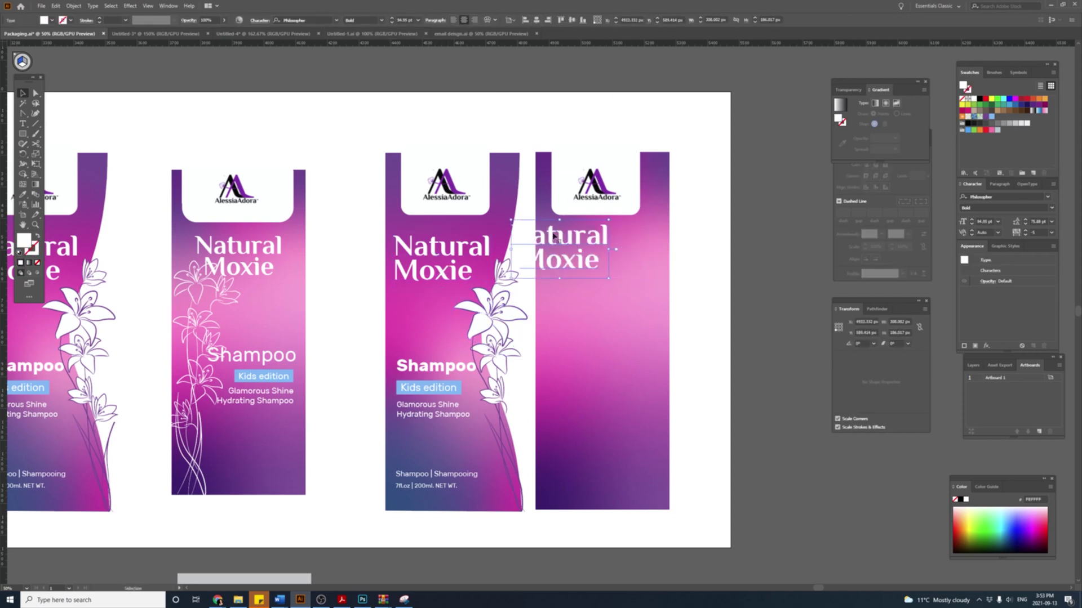
Centre the logo panel and the Natural Moxie title horizontally on the new label's gradient rectangle
click(612, 188)
shift+click(608, 155)
drag(608, 154, 612, 154)
click(602, 241)
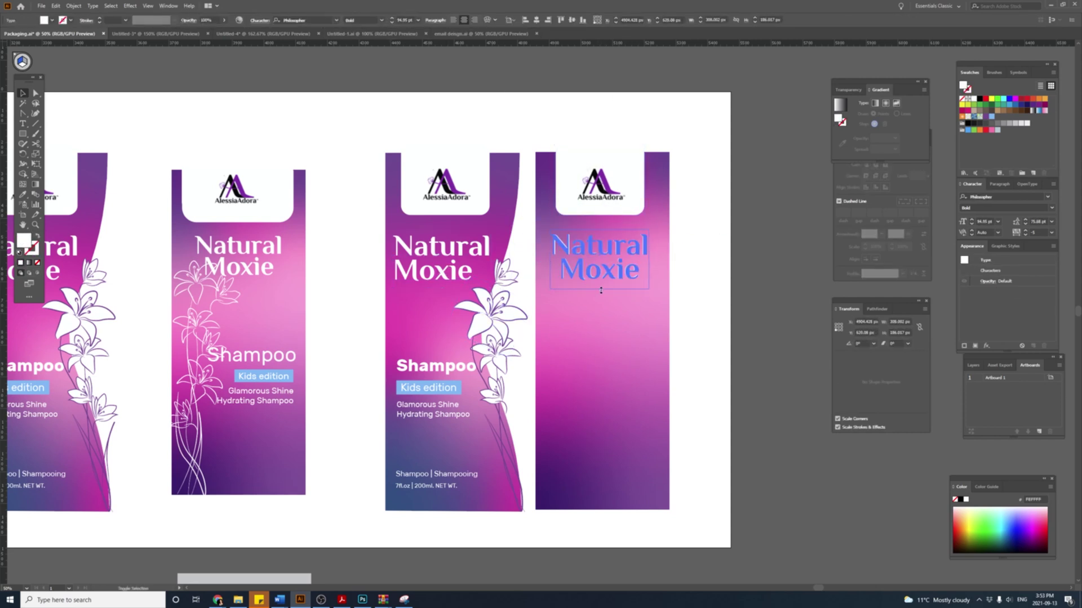
click(636, 322)
Reshape the new label's background with the Curvature tool, raising its lower-right corner and forming a sweeping curve to a pointed lower-left corner
click(35, 113)
drag(670, 510, 669, 282)
drag(601, 396, 564, 405)
drag(600, 326, 609, 321)
drag(557, 408, 552, 419)
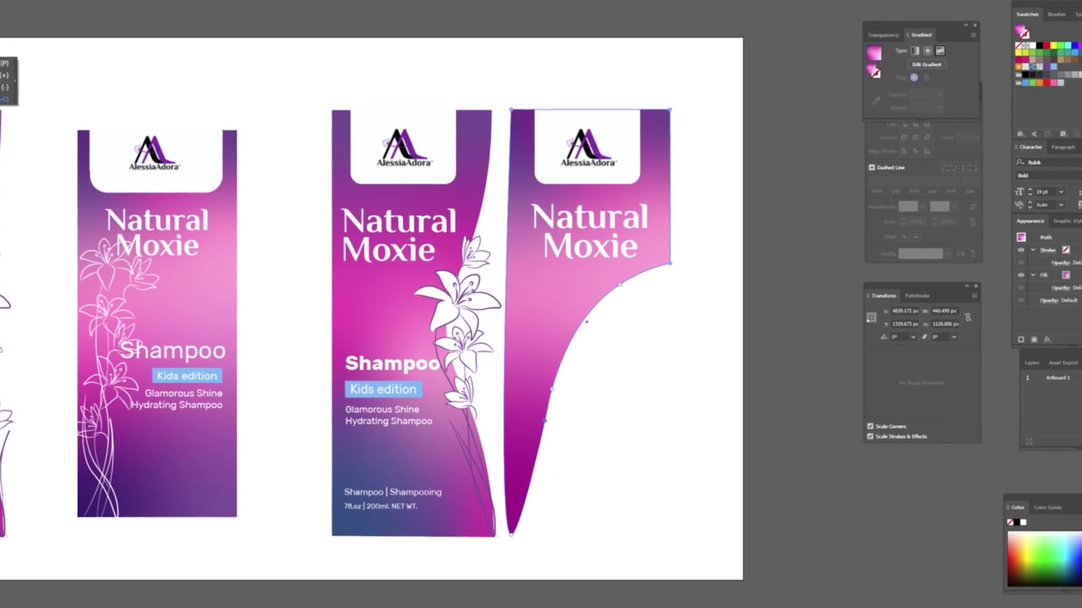
double_click(510, 538)
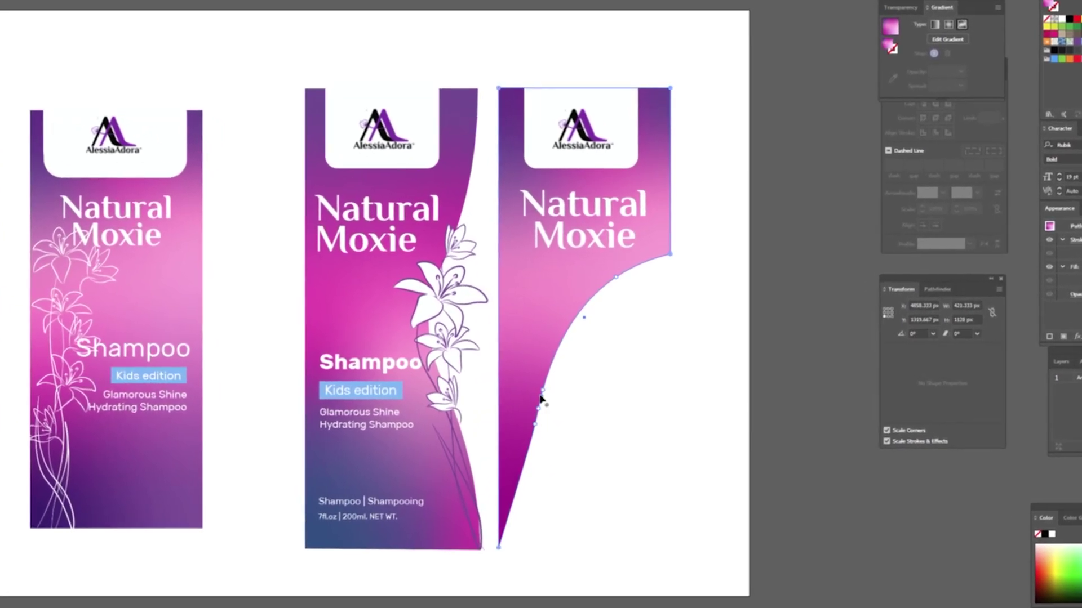
Delete two surplus anchor points on the lower part of the background's curved edge
click(533, 425)
key(Delete)
click(540, 390)
key(Delete)
Copy the lilies from the neighbouring label and arrange them diagonally along the new label's curved edge
key(v)
click(447, 297)
shift+click(425, 397)
drag(427, 396, 634, 416)
drag(678, 232, 613, 286)
drag(632, 236, 646, 244)
drag(607, 276, 610, 274)
Copy the long stem line to the new label, rotate it behind the lilies and bring its lower end to the pointed corner
drag(393, 376, 570, 365)
drag(639, 300, 707, 351)
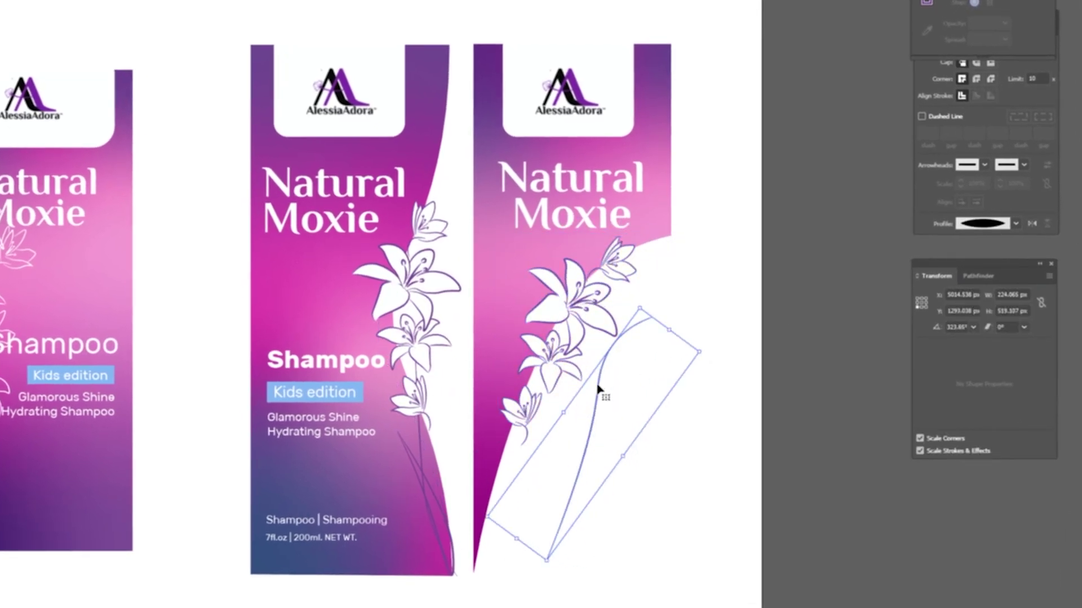
drag(520, 355, 520, 355)
key(a)
click(470, 531)
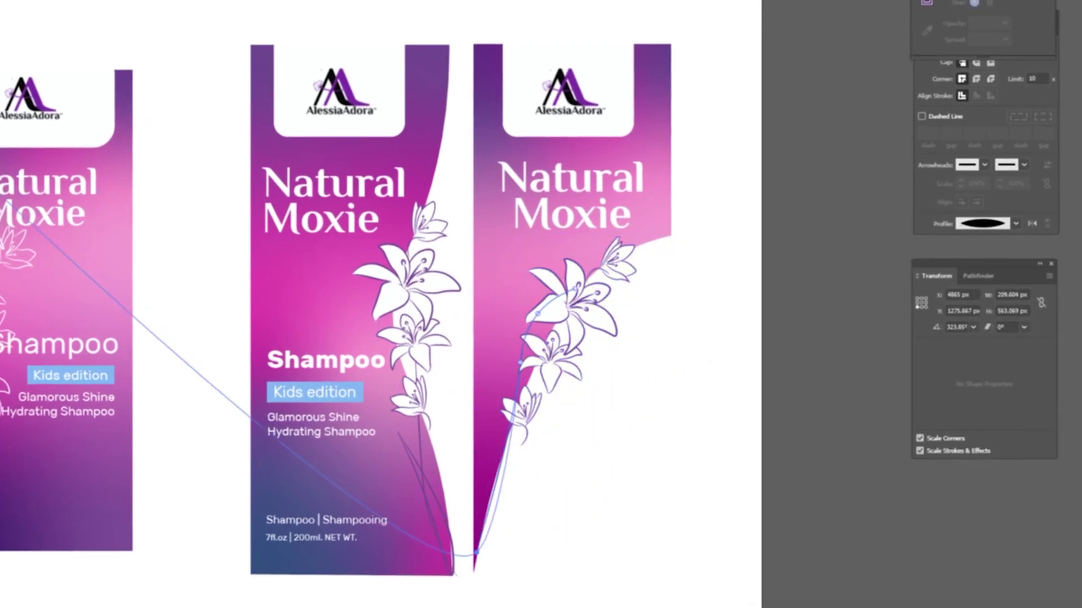
key(v)
click(670, 315)
Nudge the neighbouring label's Shampoo heading and Kids edition badge down and copy them with the description text to the new label's white area
shift+click(330, 390)
key(Down)
key(Down)
key(Down)
key(Down)
shift+click(315, 430)
drag(315, 429, 614, 457)
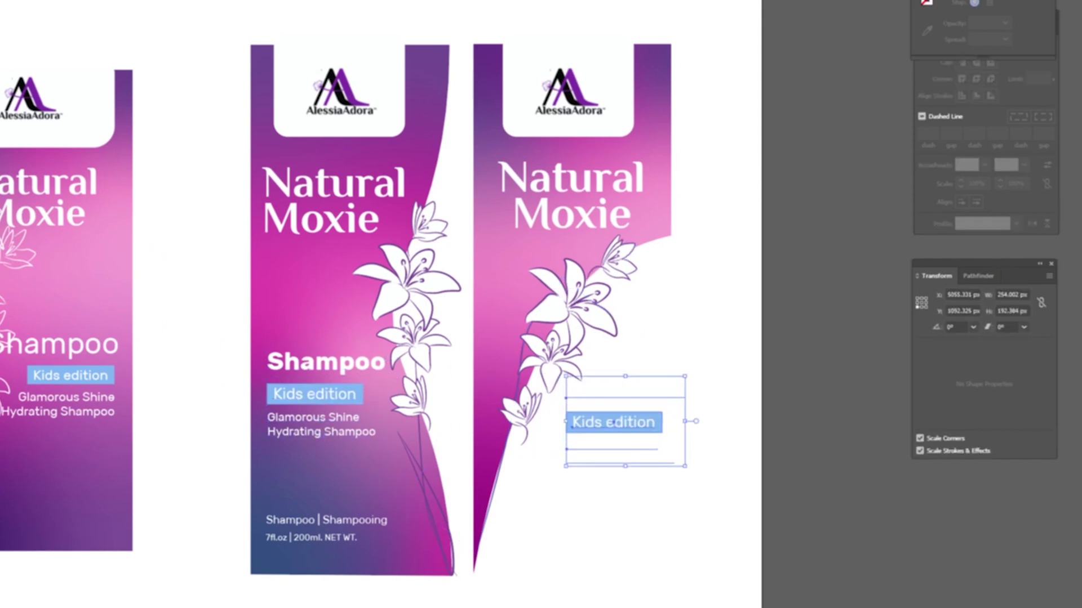
Recolour the copied heading, description text and Kids edition badge purple, keeping the badge lettering white
right_click(603, 427)
double_click(632, 426)
click(632, 426)
double_click(691, 357)
Align the heading, badge and right-justified description along the new label's right side and shift the middle lily left of the heading
click(625, 390)
drag(565, 391, 553, 391)
drag(625, 424, 647, 423)
click(557, 490)
click(583, 459)
key(ctrl+shift+r)
drag(547, 447, 664, 447)
drag(550, 365, 520, 368)
click(483, 291)
key(p)
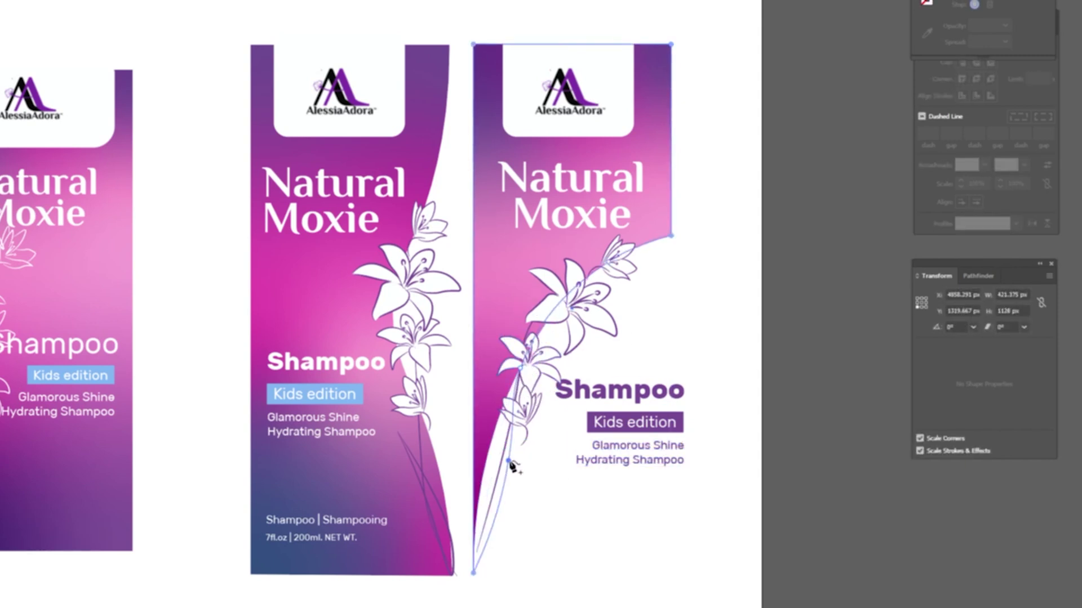
drag(508, 461, 518, 458)
drag(554, 316, 538, 309)
drag(510, 534, 510, 525)
drag(607, 262, 611, 287)
key(ctrl+z)
key(ctrl+z)
key(ctrl+z)
key(ctrl+z)
key(ctrl+z)
key(v)
Fine-tune the large, middle and lowest lilies on the new label, moving them closer to the background's curved edge
click(633, 313)
drag(573, 313, 571, 307)
drag(532, 364, 527, 359)
drag(530, 416, 509, 416)
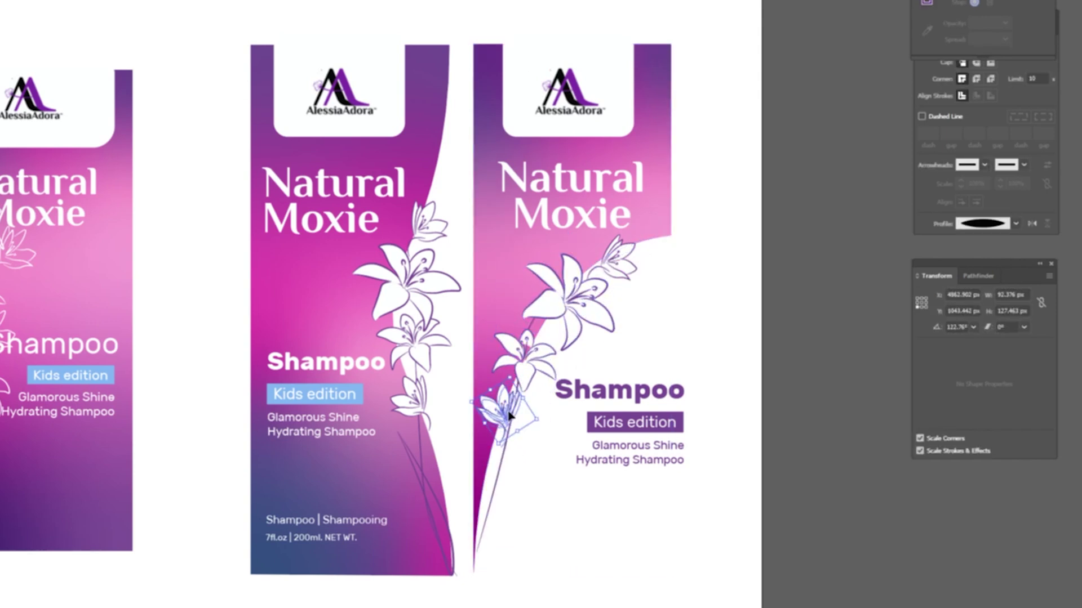
click(613, 282)
drag(482, 454, 477, 442)
drag(514, 407, 536, 422)
Arrange the stem lines behind the lilies on the neighbouring label, adding a curve that bows out left of the middle lily
click(445, 329)
key(z)
key(v)
drag(531, 328, 426, 355)
drag(448, 301, 394, 317)
click(600, 389)
click(503, 449)
click(593, 461)
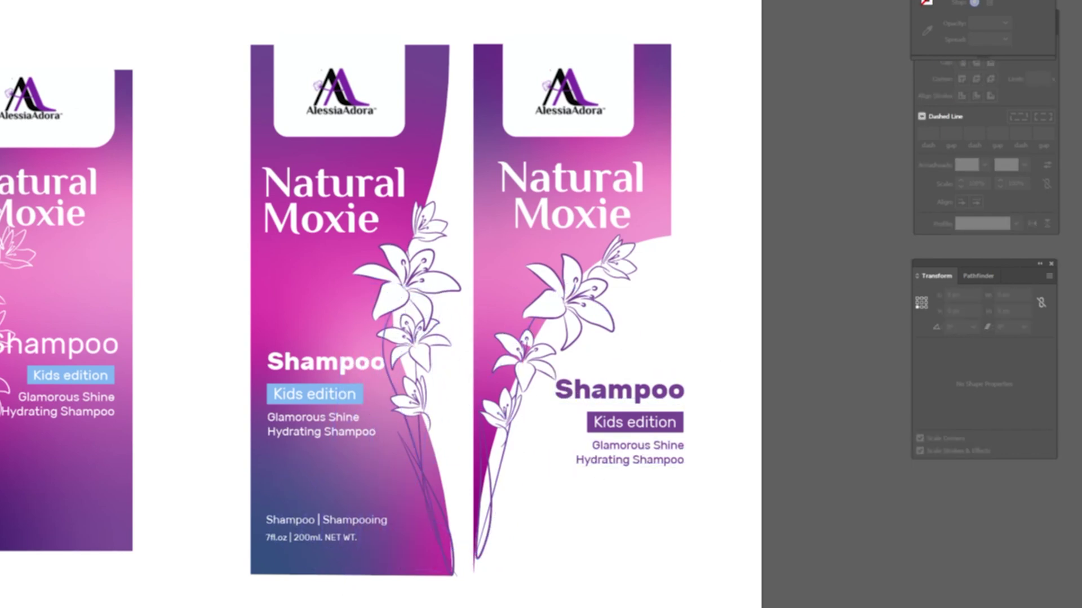
Copy the diagonal-lily label's title, heading, badge, description and footer text onto the separate gradient rectangle, locking the selected shape beforehand
drag(477, 75, 671, 599)
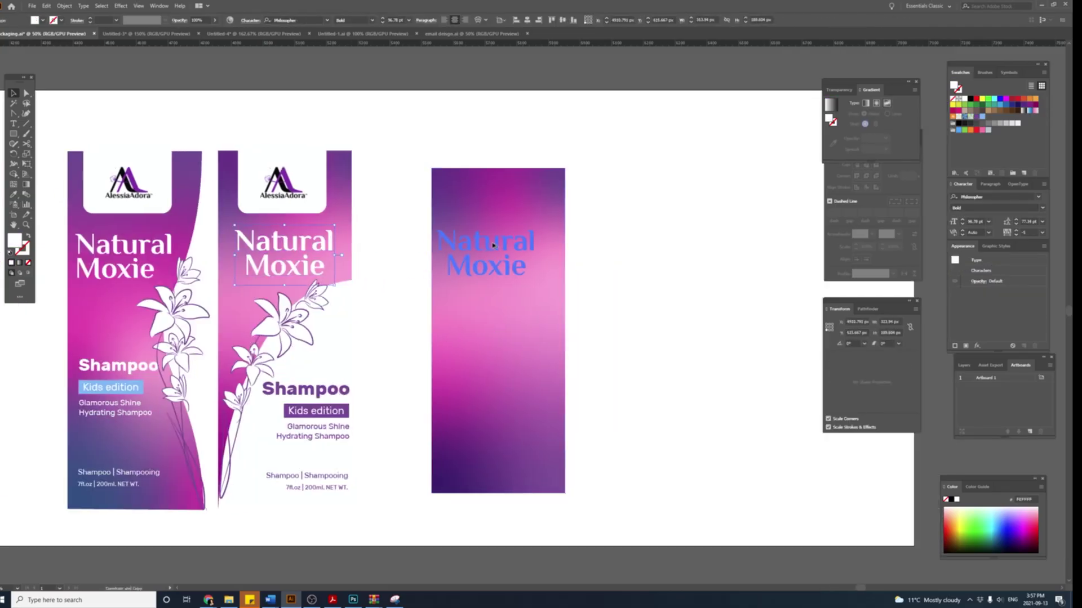
click(326, 449)
key(ctrl+2)
drag(358, 361, 281, 492)
drag(307, 388, 514, 360)
Recolour the copied text white and make the Kids edition badge white with purple lettering
click(964, 100)
click(505, 349)
double_click(543, 381)
click(543, 382)
click(977, 117)
double_click(620, 367)
Copy the lilies onto the gradient label and give the two lower ones no fill and white strokes
click(315, 300)
drag(316, 301, 548, 289)
click(389, 349)
drag(252, 362, 462, 335)
click(28, 264)
click(964, 99)
click(389, 338)
Remove the fill from the large and top lilies on the gradient label and give them heavier white strokes
scroll(491, 334, up, 2)
click(541, 307)
shift+click(609, 237)
click(28, 263)
key(ctrl+z)
click(14, 240)
click(28, 263)
click(90, 18)
click(89, 19)
click(89, 18)
click(964, 99)
Shift the Natural Moxie title and the top lily slightly on the gradient label
click(457, 339)
shift+click(415, 401)
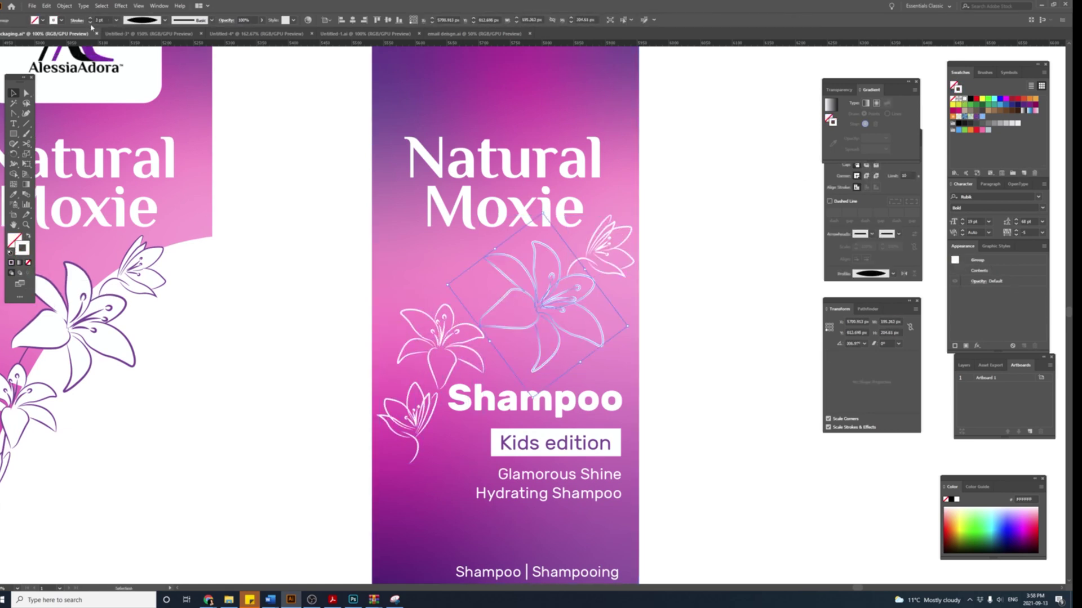
drag(613, 252, 616, 249)
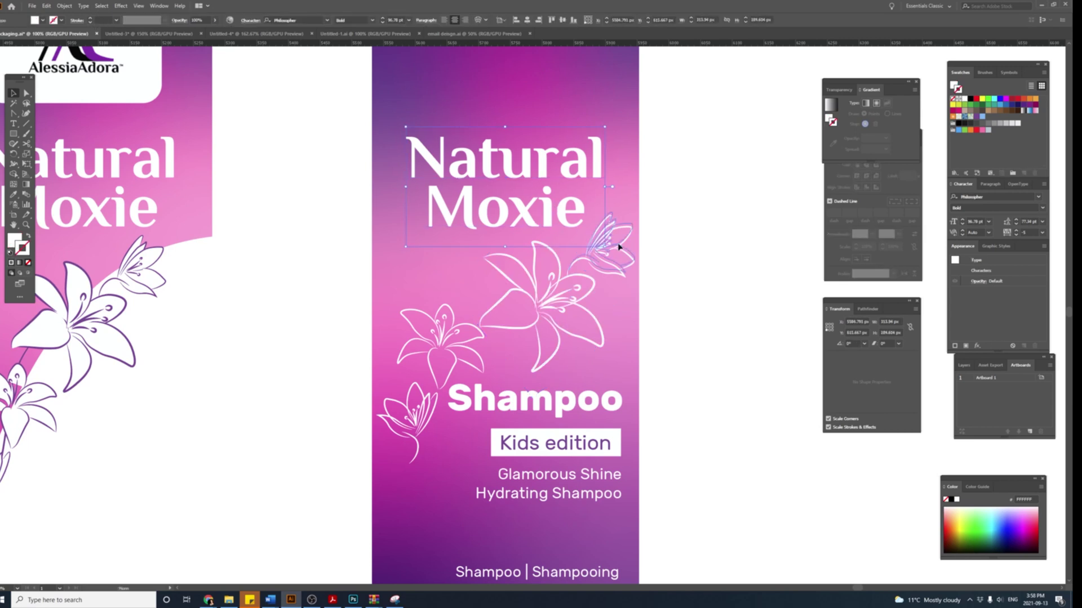
Move the Shampoo heading, Kids edition badge and description lines slightly down on the gradient label
click(659, 246)
scroll(563, 246, down, 2)
scroll(561, 225, down, 1)
click(596, 329)
drag(596, 330, 597, 339)
Try one long curved stem from the top lily through the lower lilies towards the label's bottom, and delete it
click(642, 304)
click(576, 197)
click(504, 241)
click(458, 335)
click(454, 374)
click(437, 450)
key(ctrl+z)
click(443, 437)
click(11, 262)
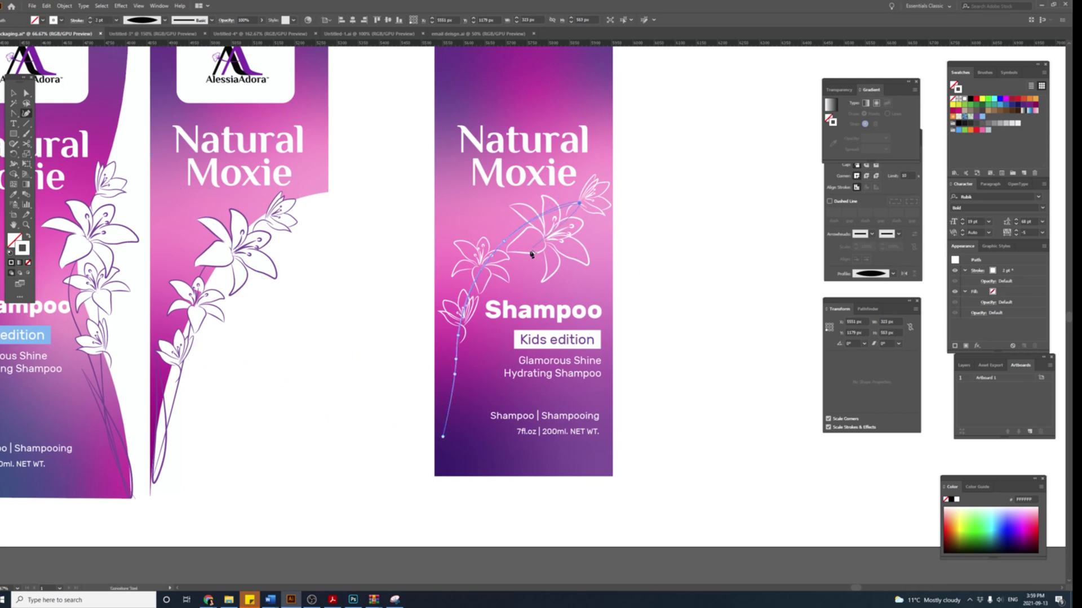
key(v)
click(630, 251)
click(515, 233)
key(Delete)
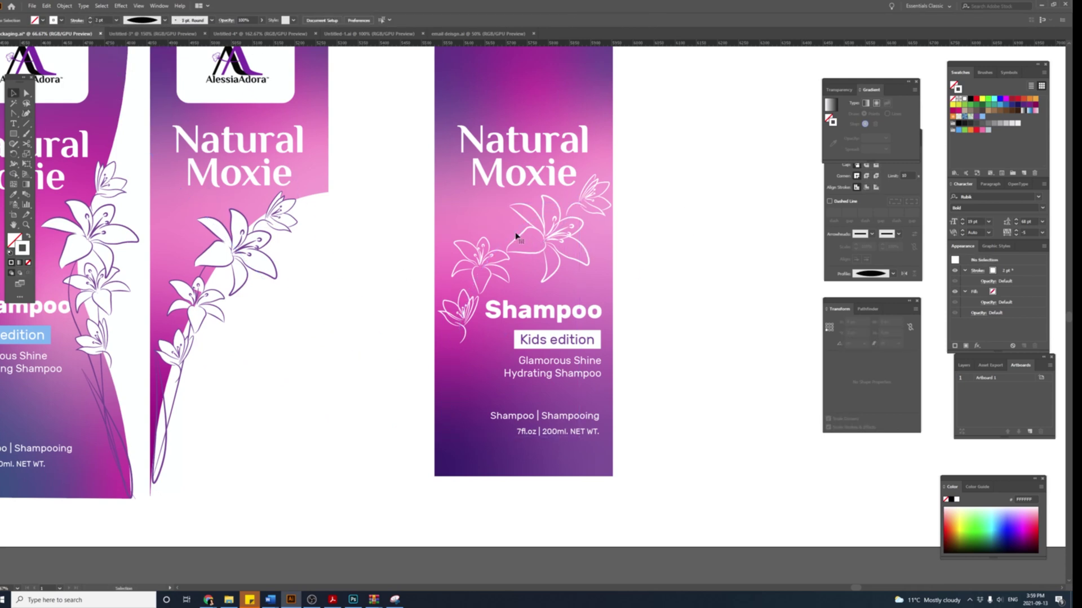
Draw a curved white stem linking the large lily to the lowest lily on the gradient label
click(538, 259)
click(515, 264)
click(504, 266)
click(469, 274)
click(454, 285)
click(453, 297)
key(Escape)
Draw a curved white stem from the lowest lily down to the bottom edge of the gradient label
click(461, 341)
click(441, 406)
key(ctrl+z)
key(ctrl+z)
click(461, 342)
click(444, 471)
Copy the leaf outlines from the two neighbouring labels to the gradient label's lower-left corner, in front of its background, with white strokes
click(13, 93)
drag(163, 386, 452, 383)
click(965, 99)
mouse_move(113, 422)
mouse_down()
mouse_move(467, 431)
mouse_move(469, 405)
mouse_up()
right_click(470, 404)
mouse_move(515, 536)
click(589, 494)
click(964, 99)
click(693, 236)
Draw a short curved stem from the leaves up to the lowest lily and give it a tapered width profile
click(456, 397)
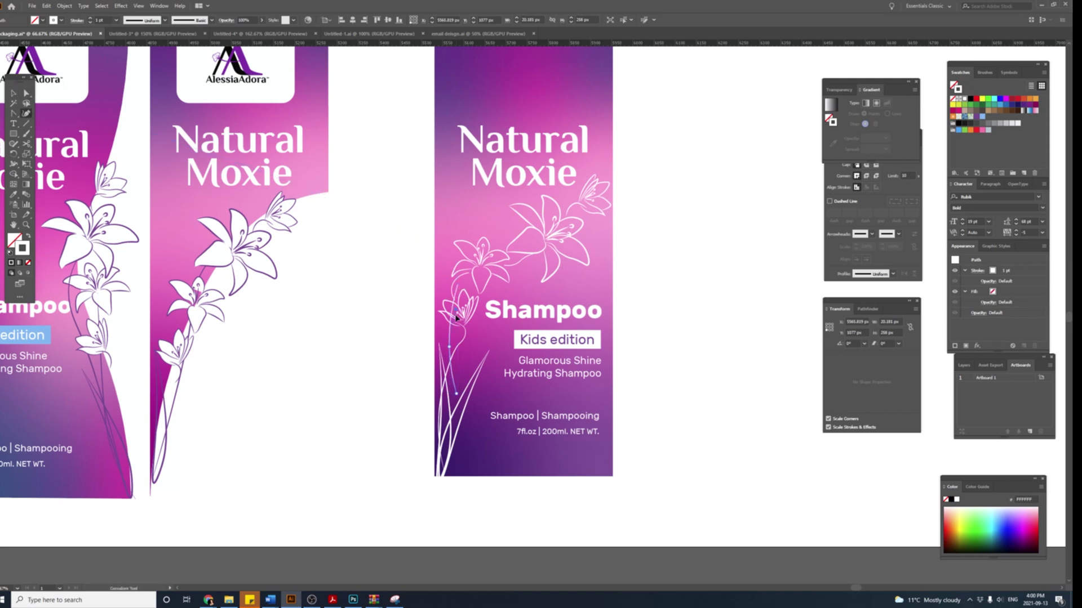
key(v)
click(165, 20)
click(138, 49)
click(616, 237)
Lower the Shampooing and net-weight lines slightly on the gradient label and copy the AlessiaAdora logo badge to its top
scroll(693, 269, down, 1)
click(586, 385)
drag(586, 385, 585, 396)
click(456, 225)
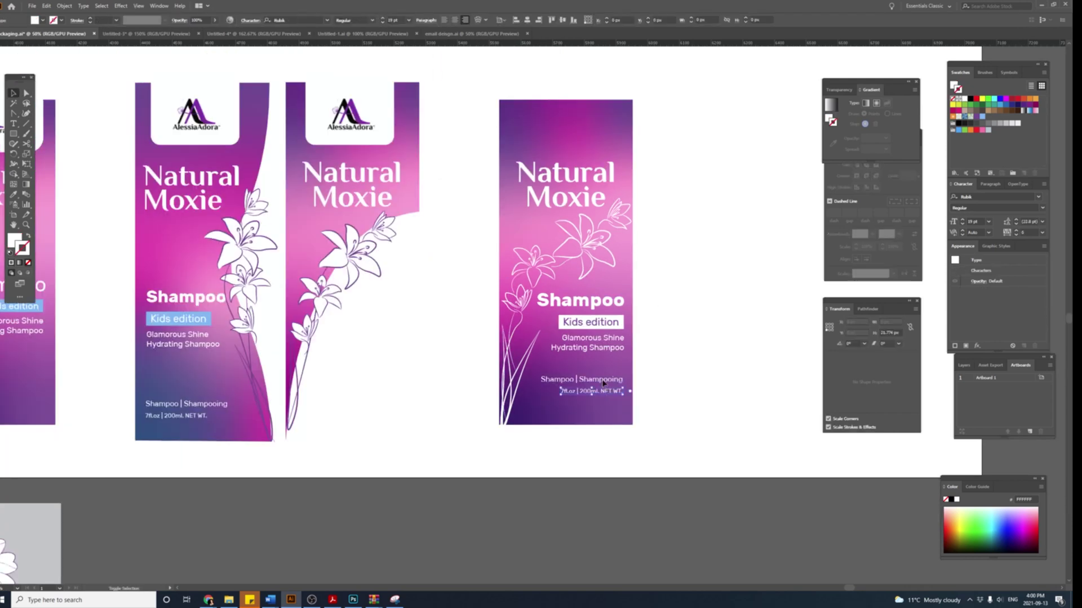
drag(376, 133, 588, 133)
click(647, 233)
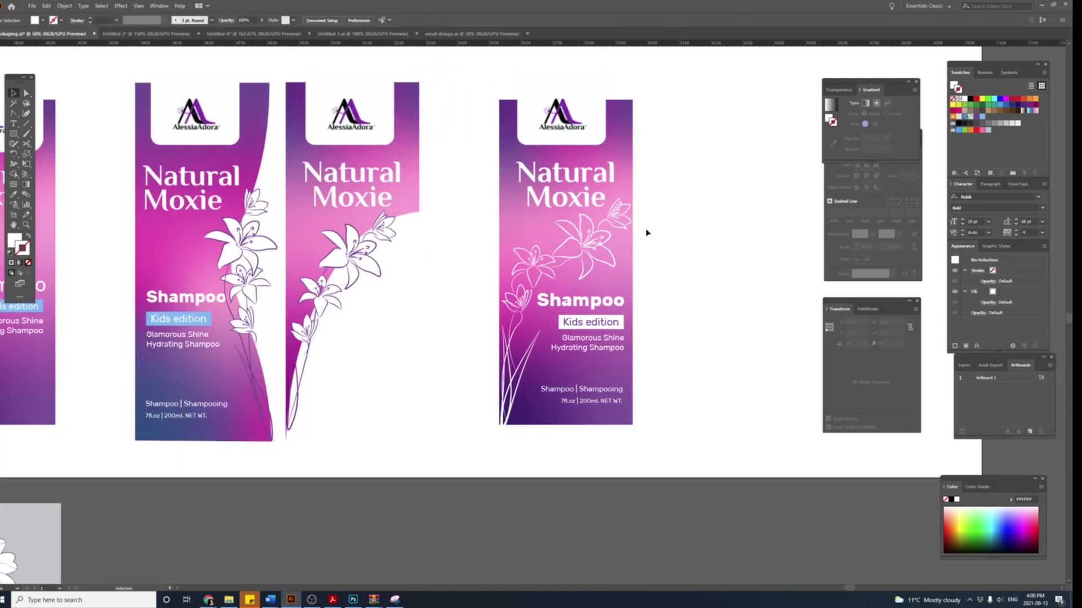
click(531, 270)
key(ctrl+z)
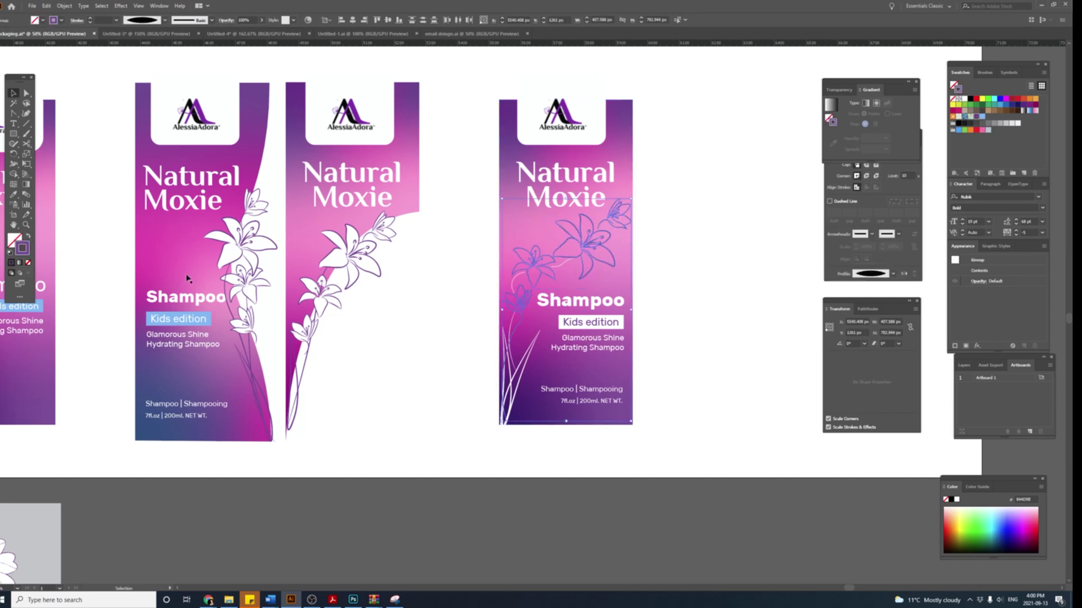
click(746, 268)
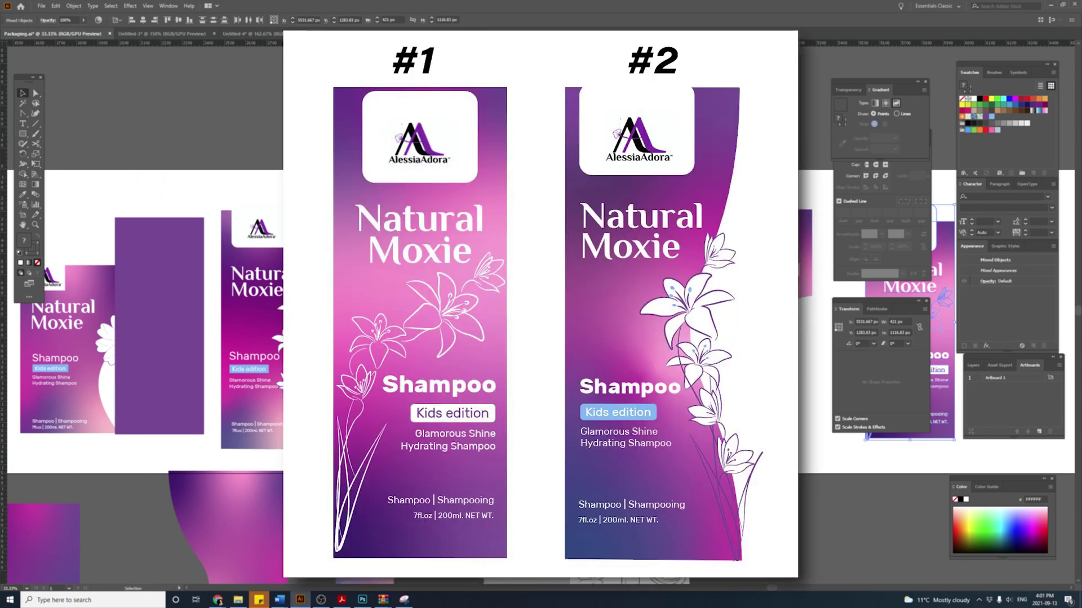
drag(693, 316, 377, 308)
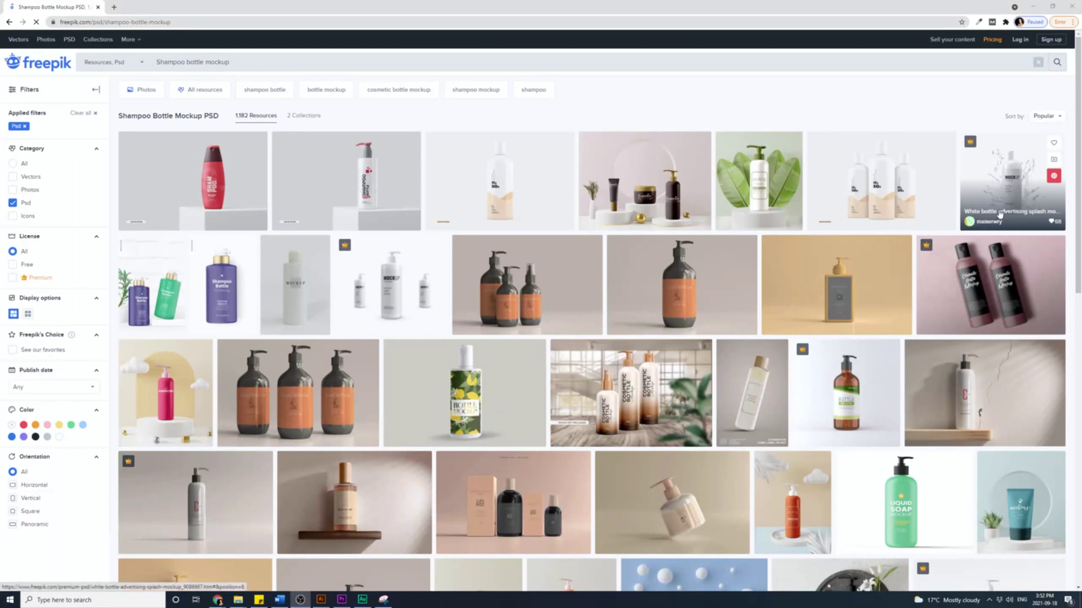
Browse the shampoo bottle PSD mockups on Freepik, including the second page of results
scroll(1000, 214, down, 8)
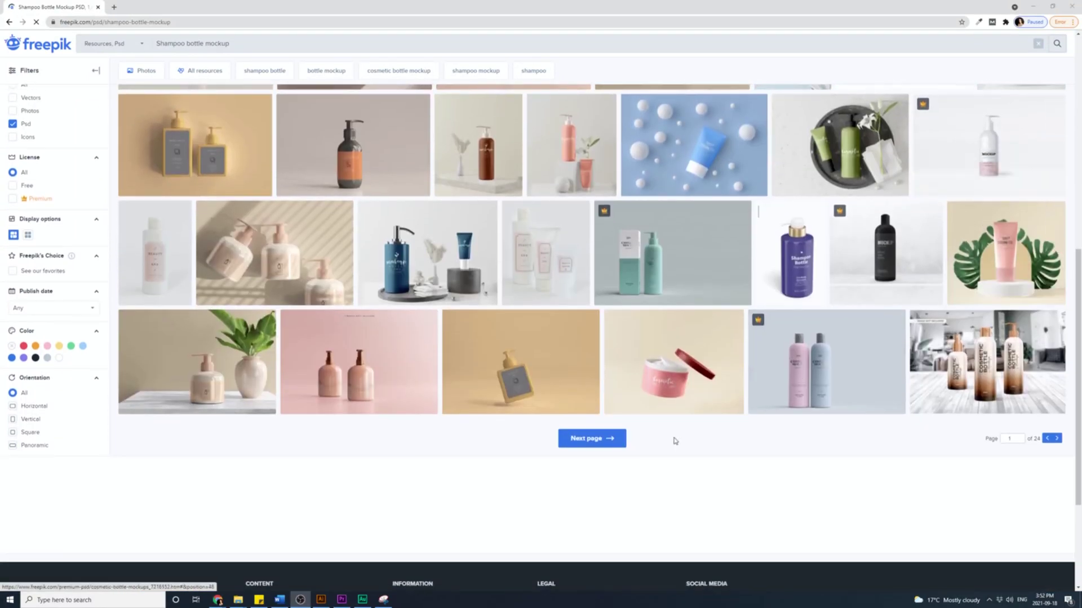
click(607, 442)
scroll(1008, 372, down, 6)
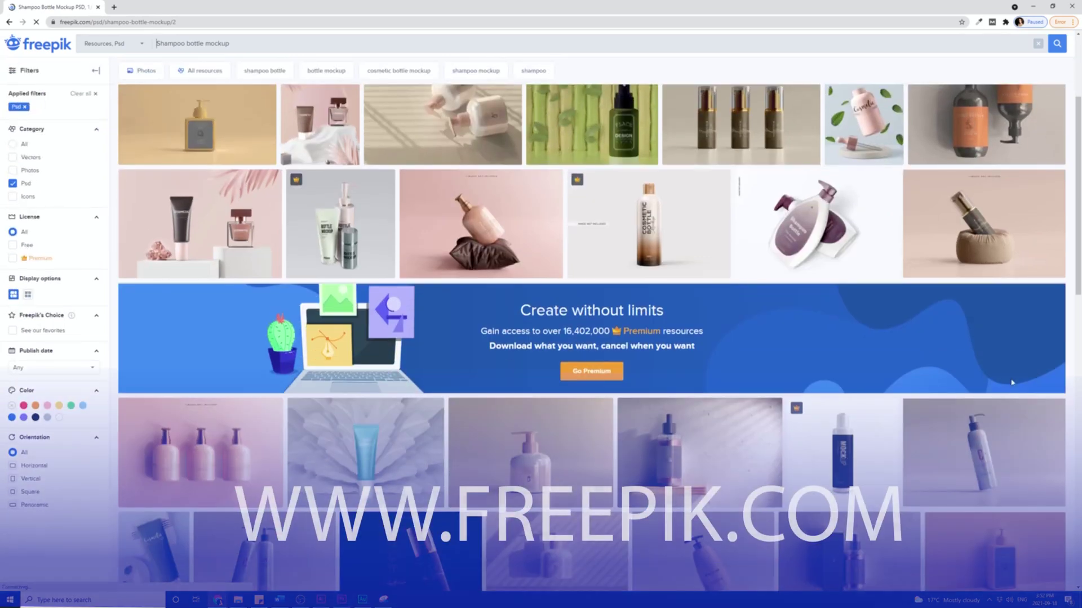
scroll(893, 353, down, 5)
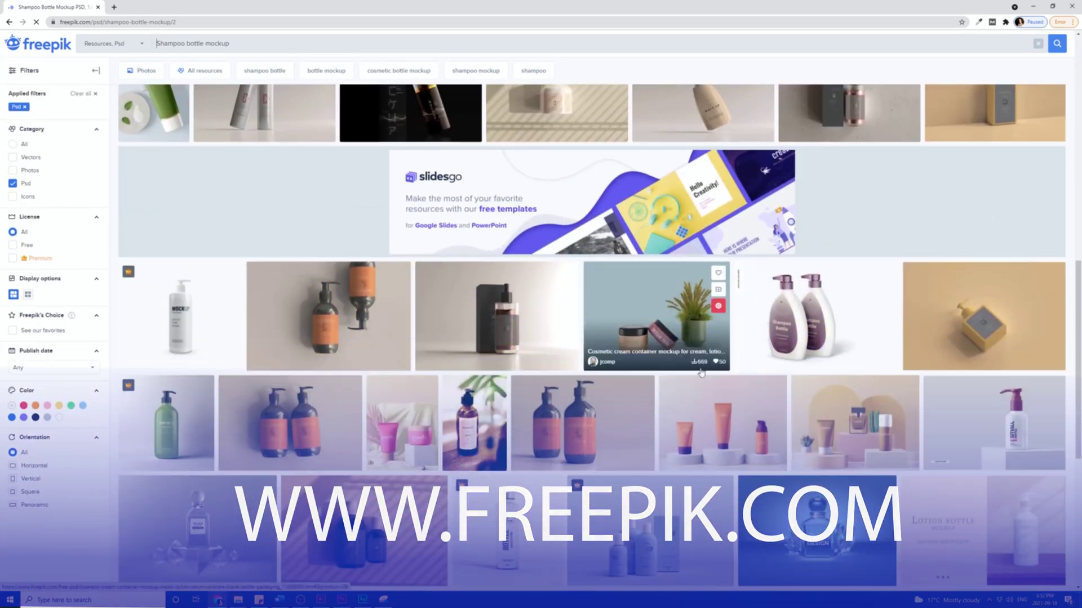
scroll(840, 385, down, 2)
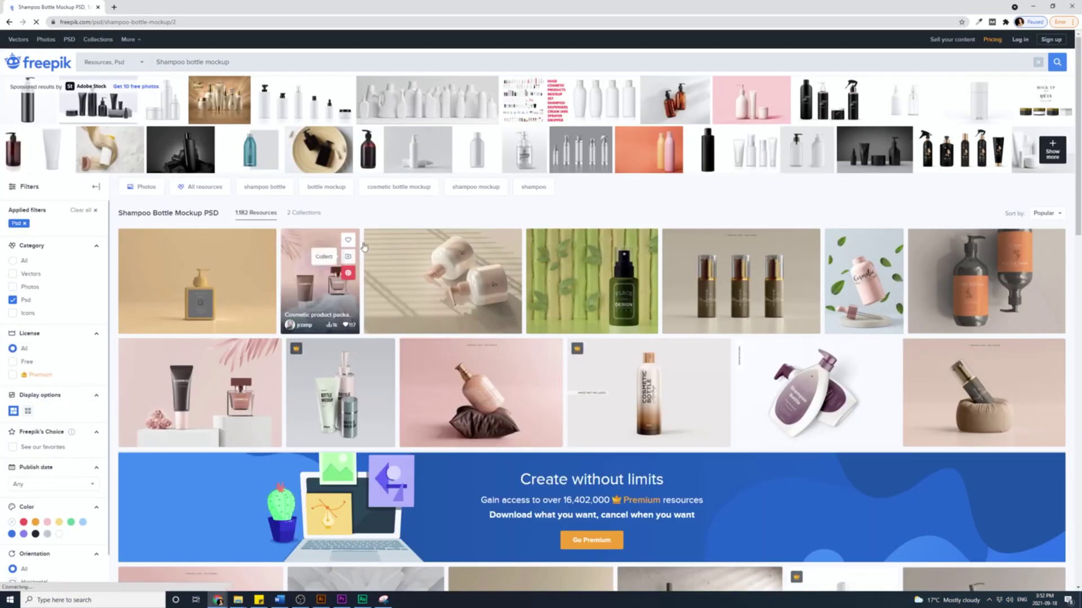
scroll(901, 331, down, 6)
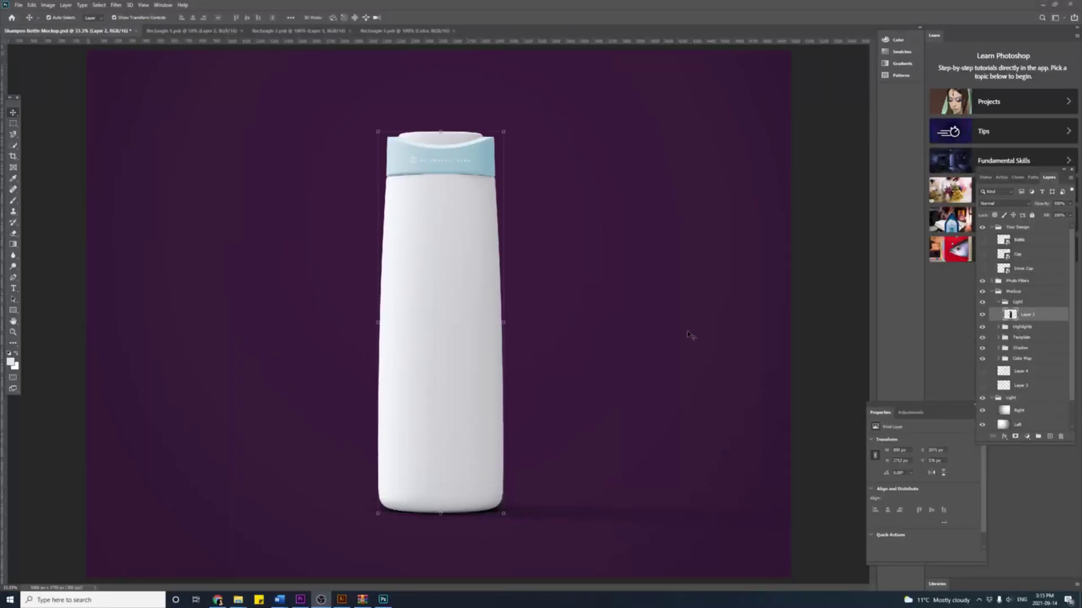
In Photoshop, show the curved lily label, Layer 2, in the Bottle smart object, save it and return to the mockup
drag(1001, 171, 763, 137)
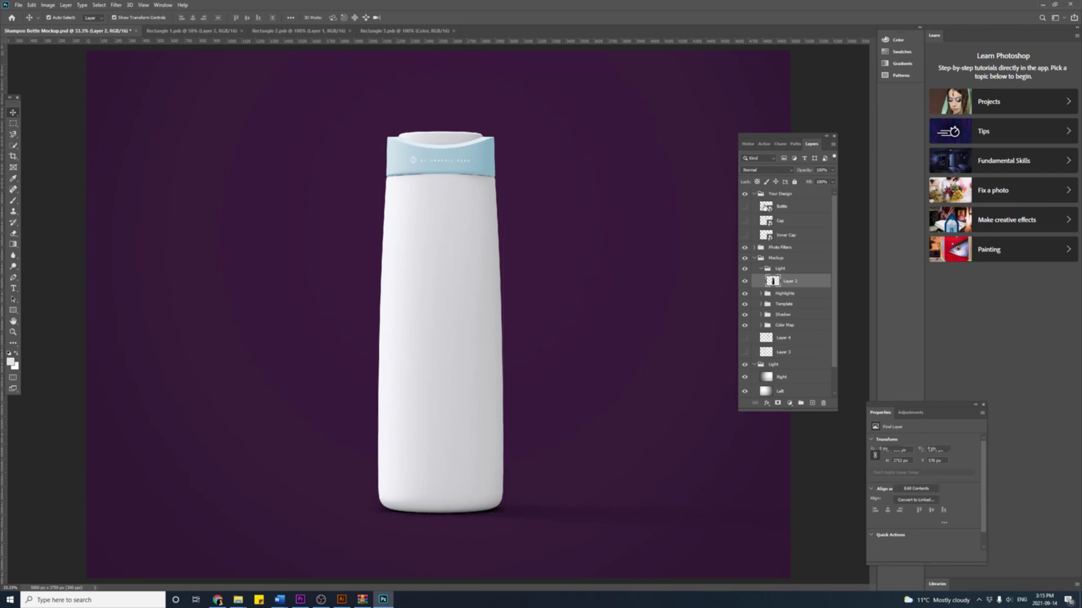
double_click(765, 206)
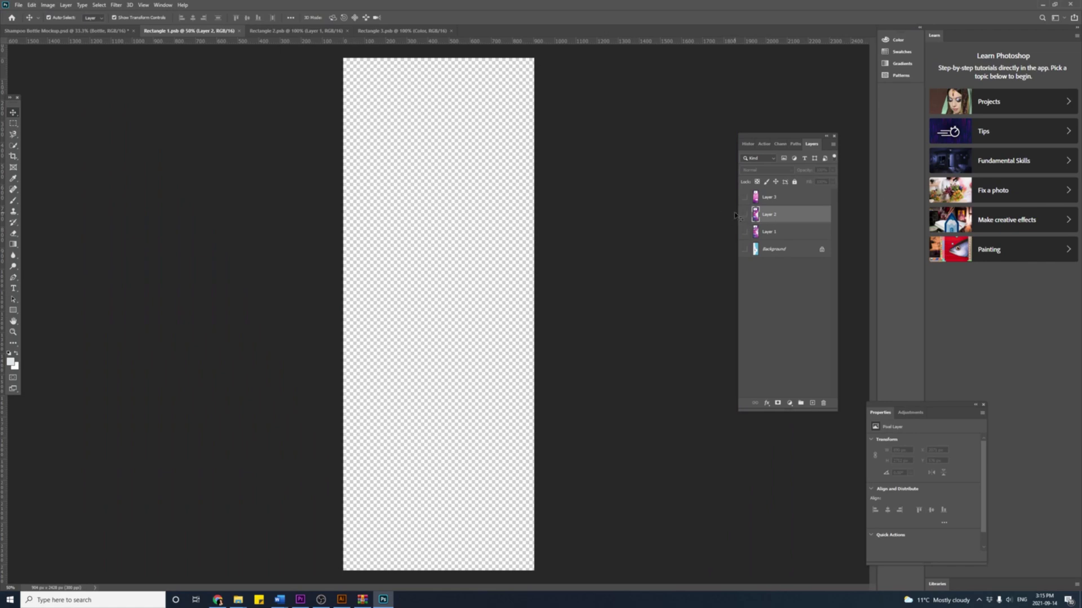
click(741, 215)
key(ctrl+s)
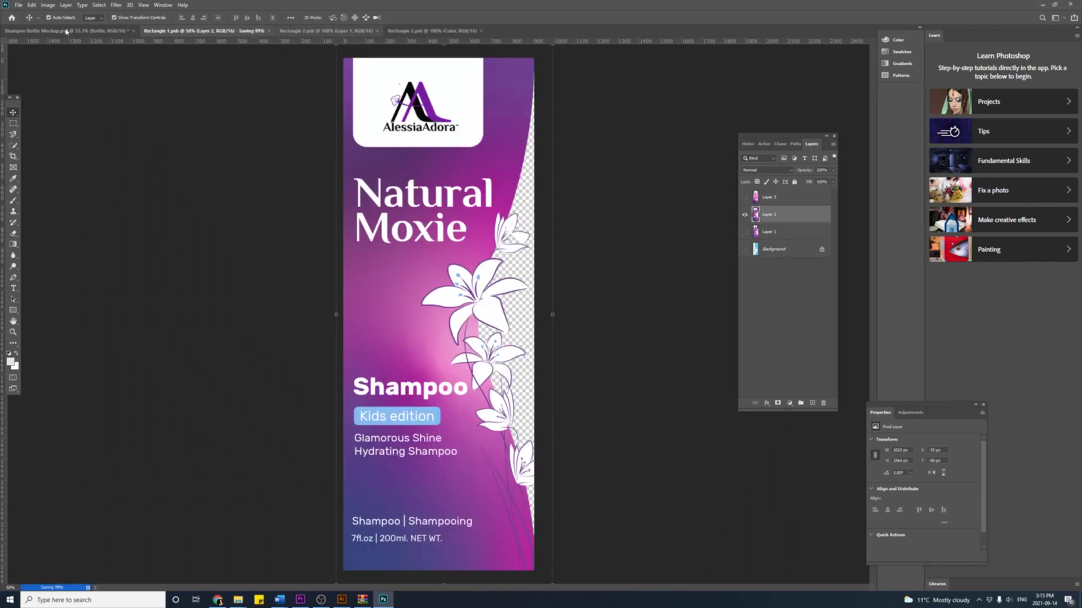
click(65, 30)
Show the purple-pink gradient layer in the Cap smart object, save it and return to the bottle mockup
click(471, 165)
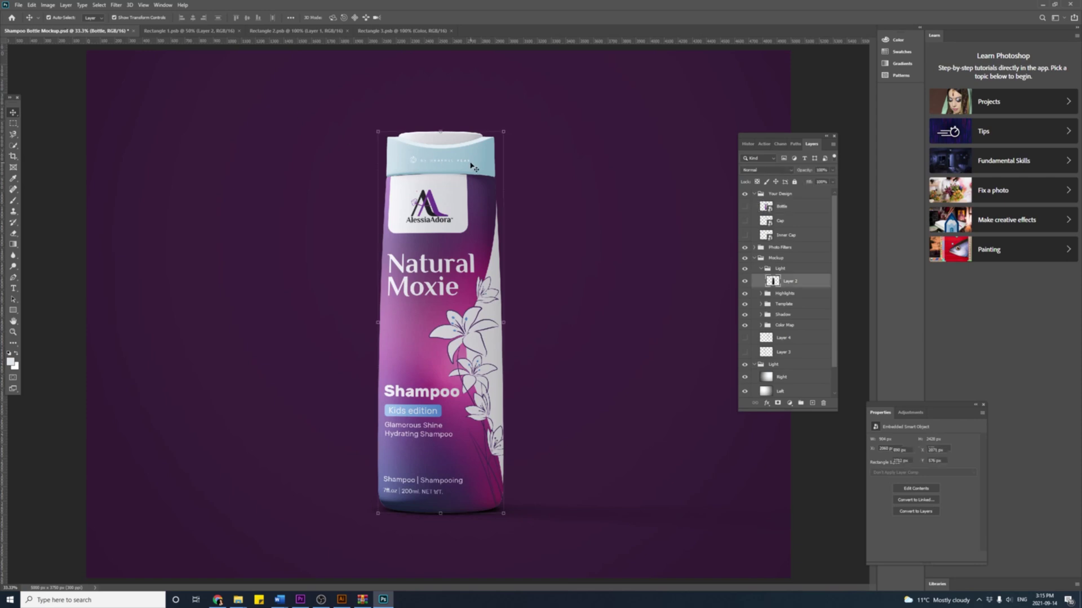
double_click(767, 221)
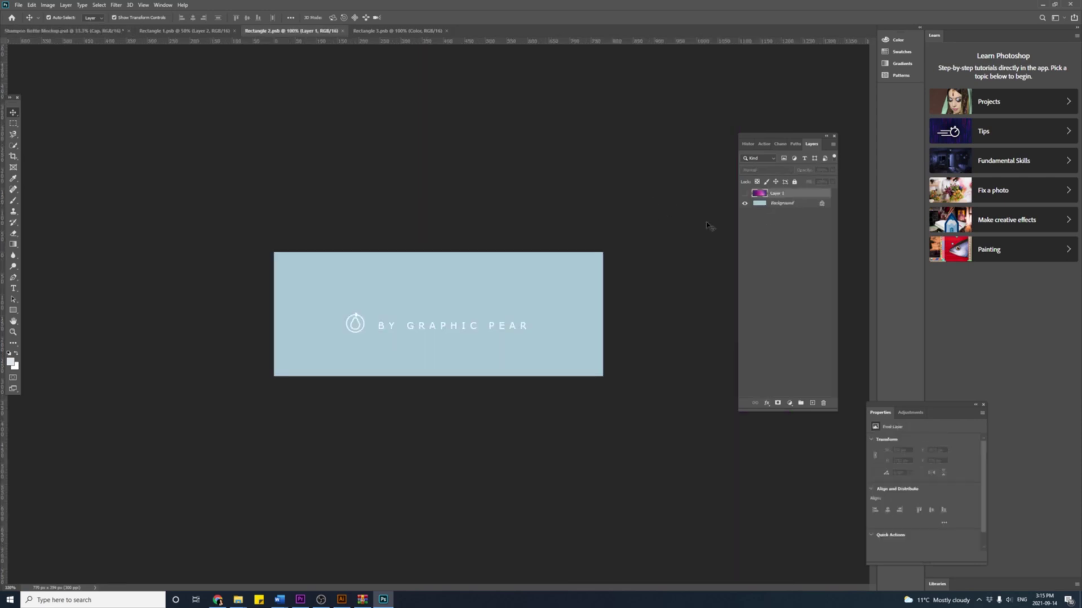
click(745, 194)
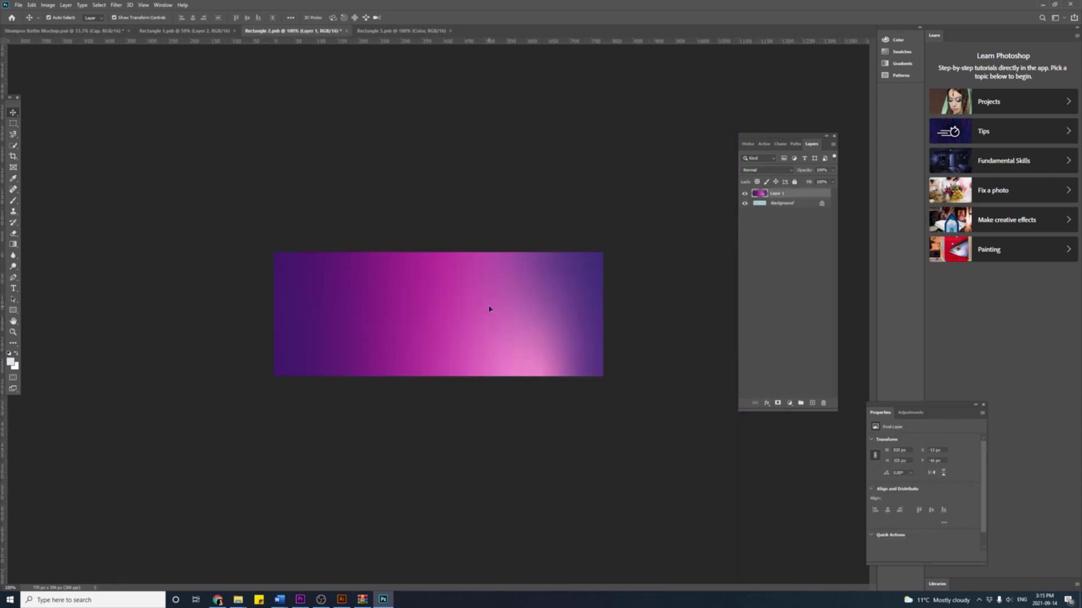
key(ctrl+s)
click(84, 32)
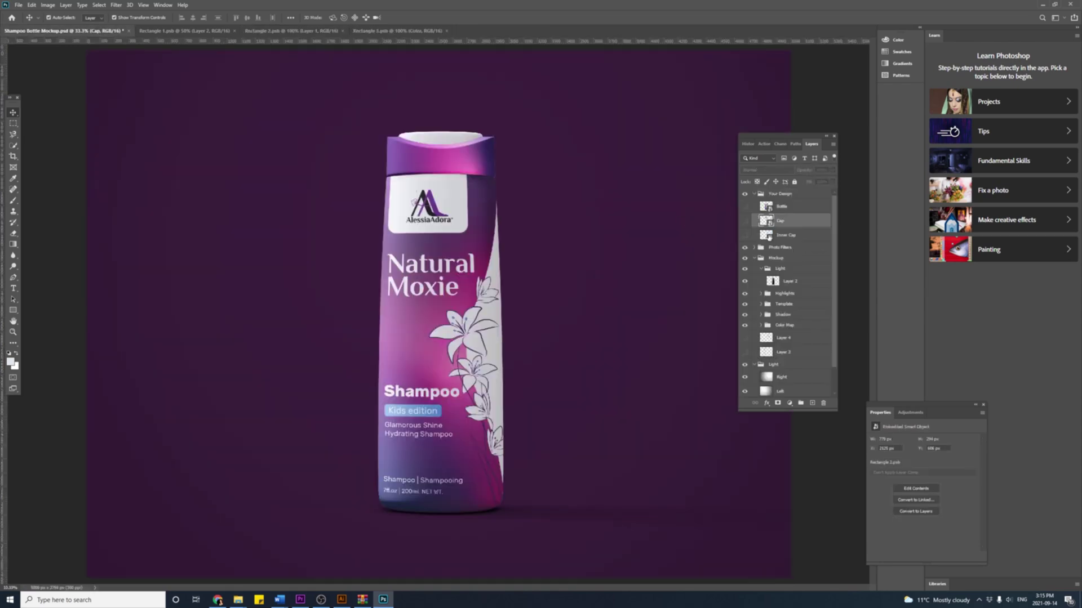
Show the hidden design layer in the Inner Cap smart object, save it and return to the bottle mockup
double_click(768, 237)
click(744, 194)
key(ctrl+s)
click(41, 32)
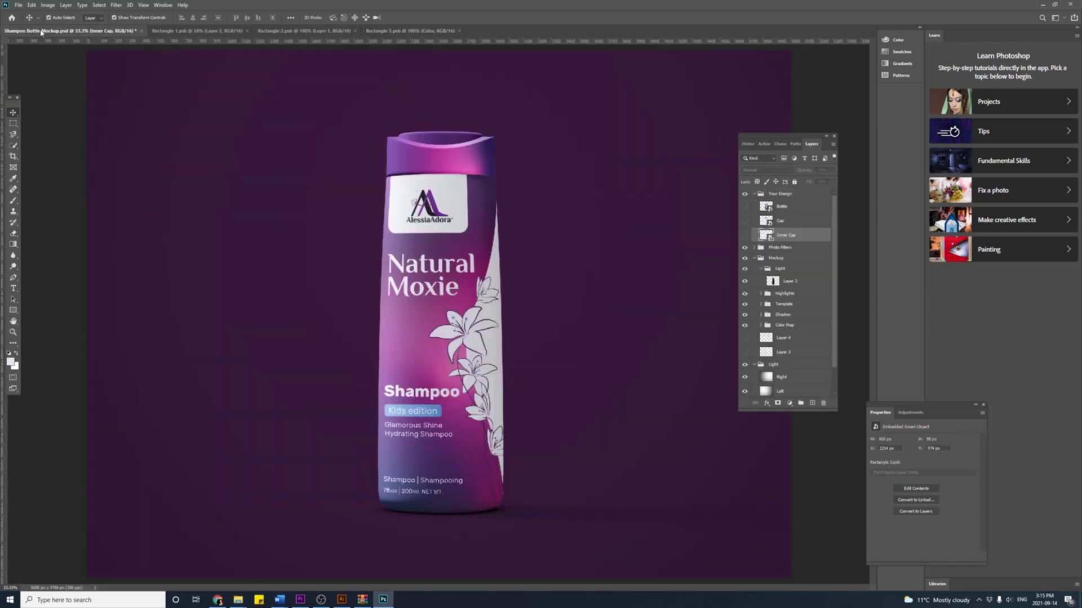
Swap the bottle's label artwork from Layer 2 to the white-lily design on Layer 3, save it and return to the mockup
click(381, 245)
click(162, 31)
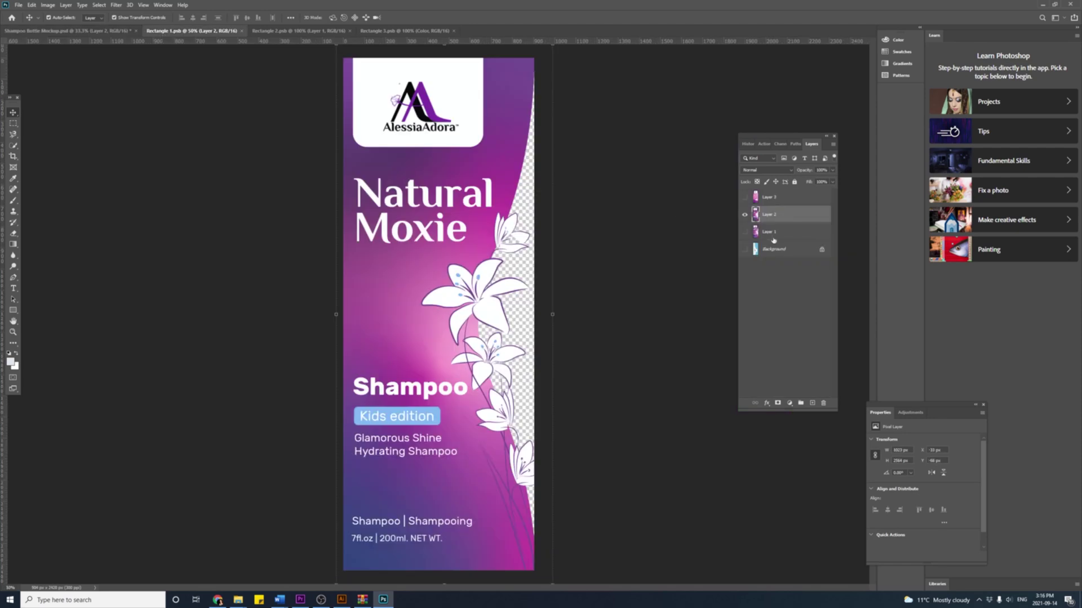
click(745, 215)
click(745, 197)
key(ctrl+s)
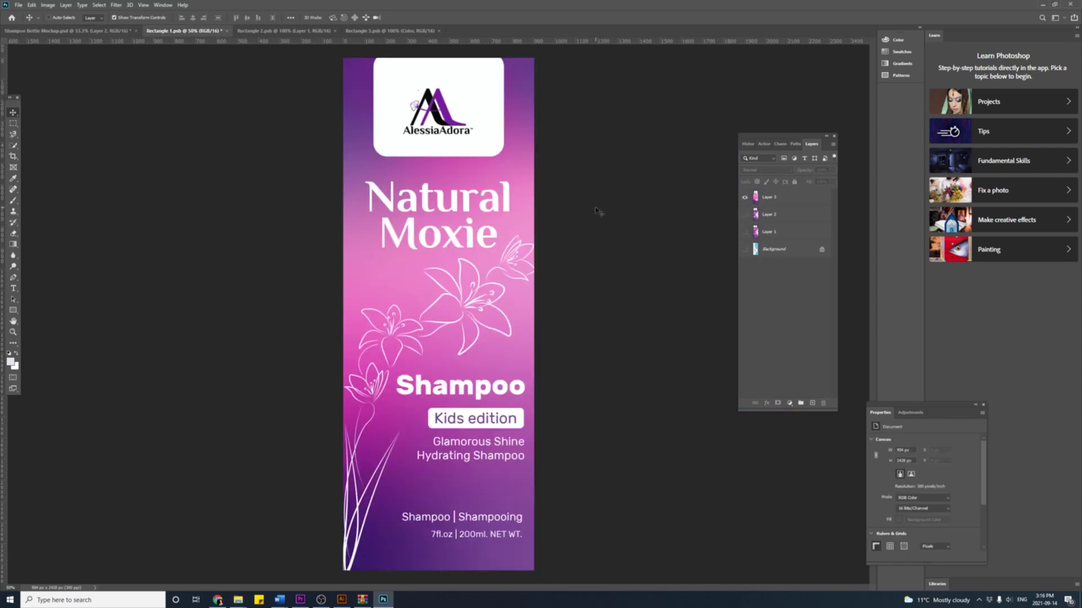
click(105, 32)
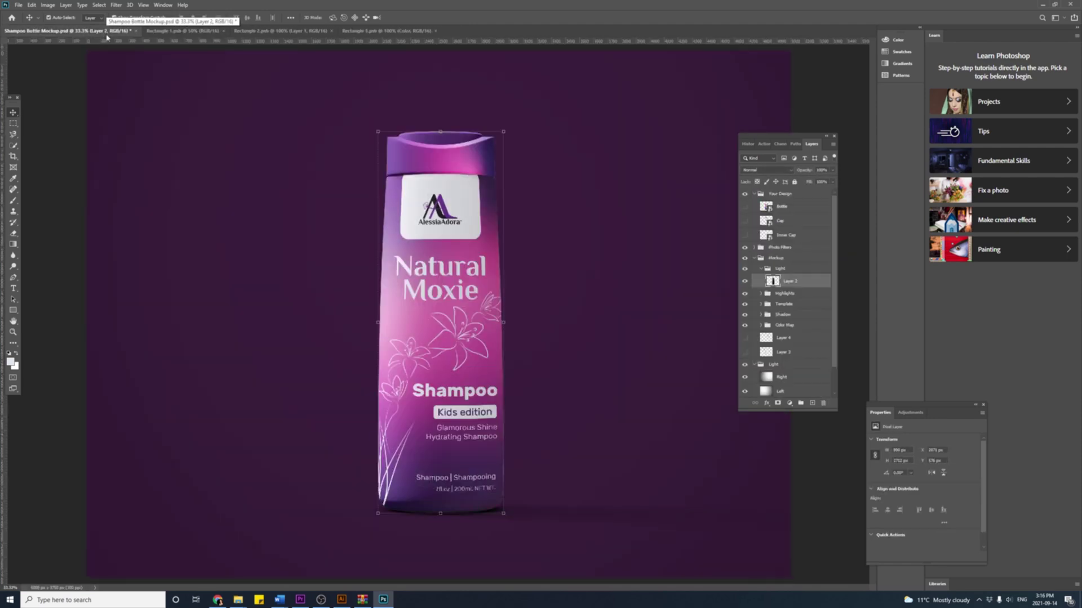
Set the mockup's background colour fill to the dark purple #441b43
scroll(775, 372, down, 2)
double_click(768, 392)
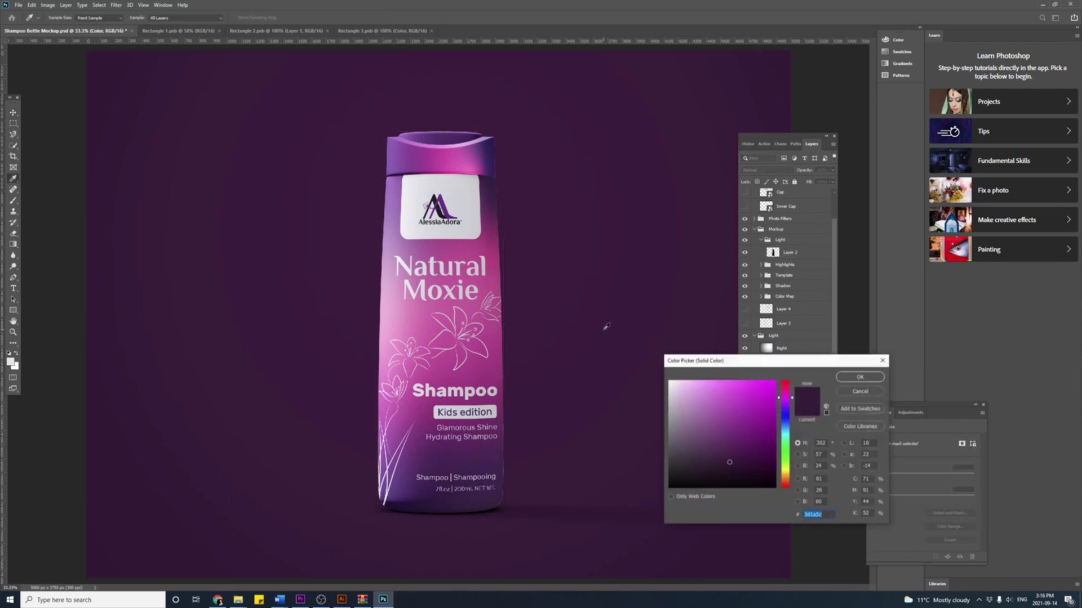
mouse_move(758, 431)
mouse_down()
mouse_move(756, 412)
mouse_move(719, 464)
mouse_move(728, 464)
mouse_up()
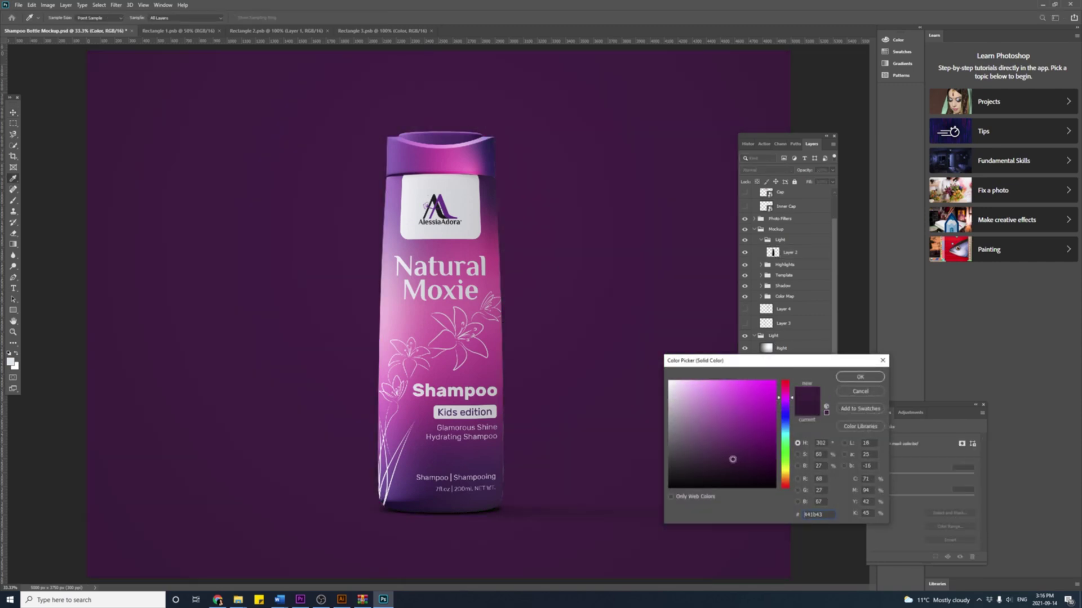
click(859, 376)
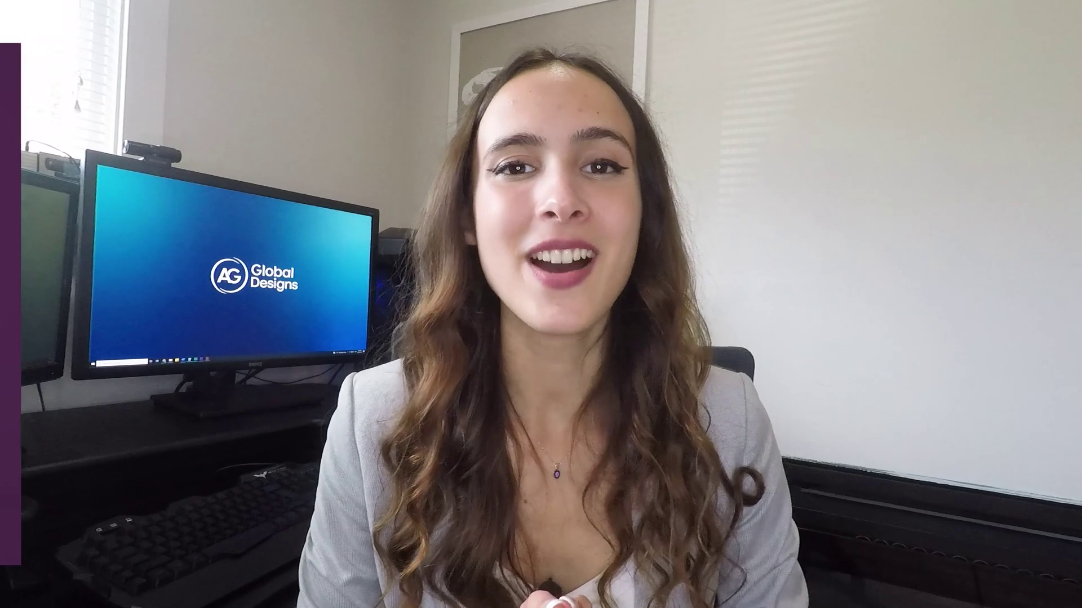